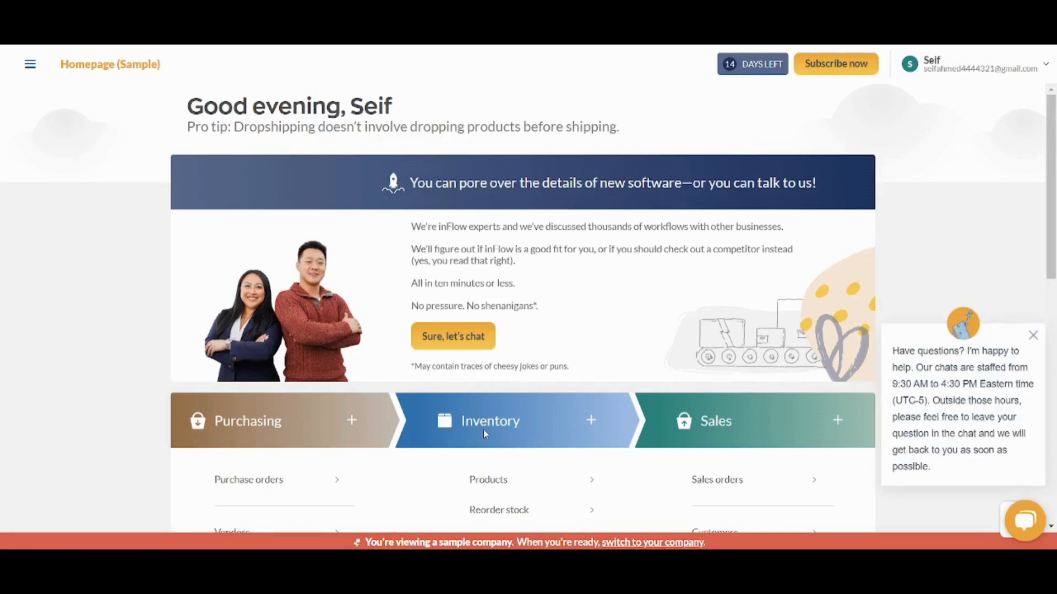
- Try to create a new stocked product named Shoes
{"action": "left_click", "coordinate": [32, 66]}
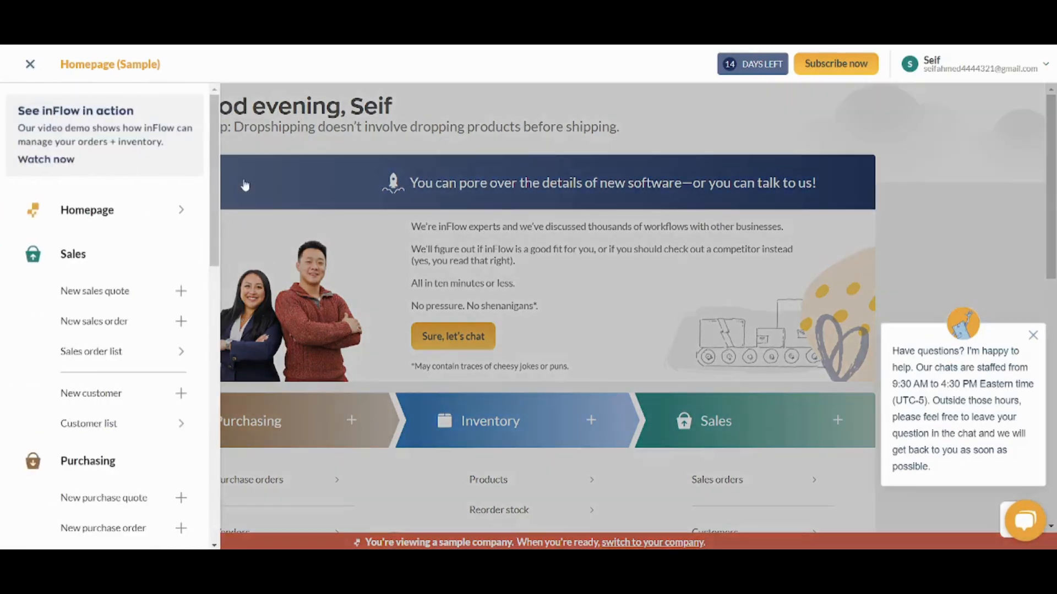
{"action": "left_click_drag", "start_coordinate": [224, 182], "coordinate": [249, 347]}
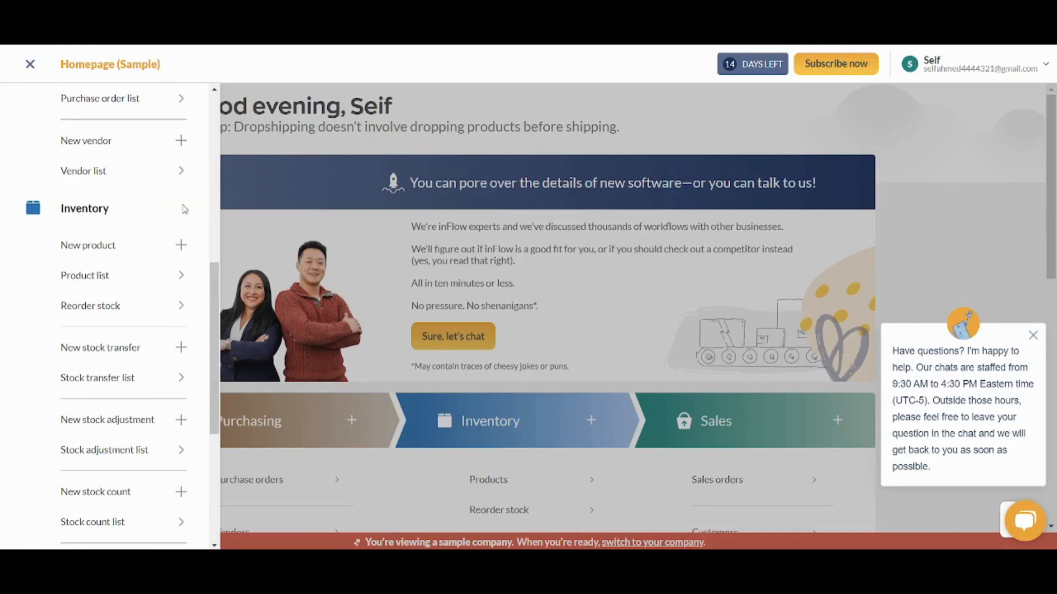
{"action": "mouse_move", "coordinate": [210, 290]}
{"action": "left_mouse_down"}
{"action": "mouse_move", "coordinate": [231, 354]}
{"action": "mouse_move", "coordinate": [229, 202]}
{"action": "mouse_move", "coordinate": [227, 289]}
{"action": "left_mouse_up"}
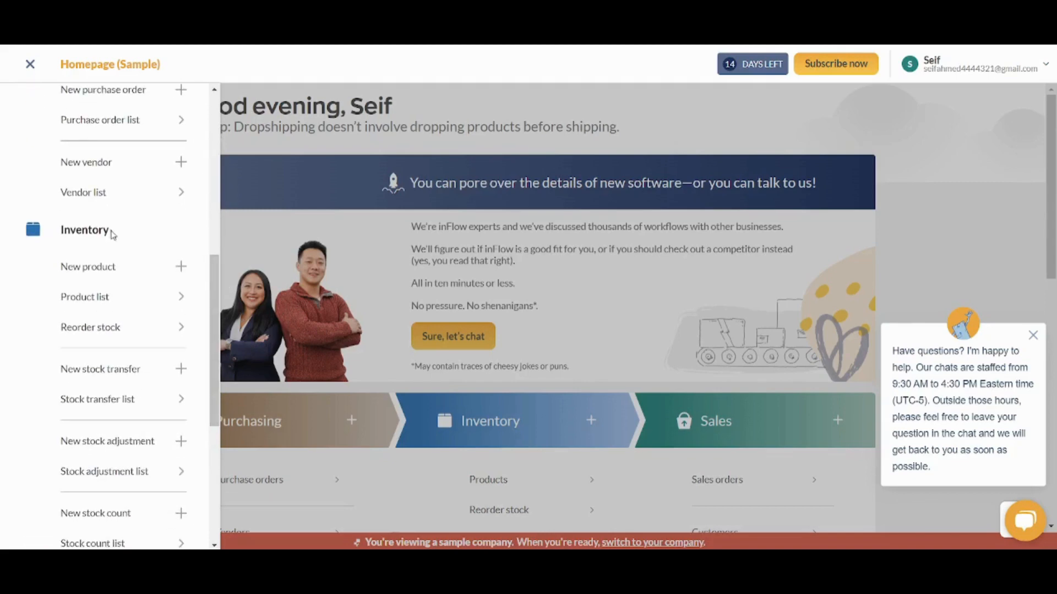
{"action": "left_click", "coordinate": [125, 278]}
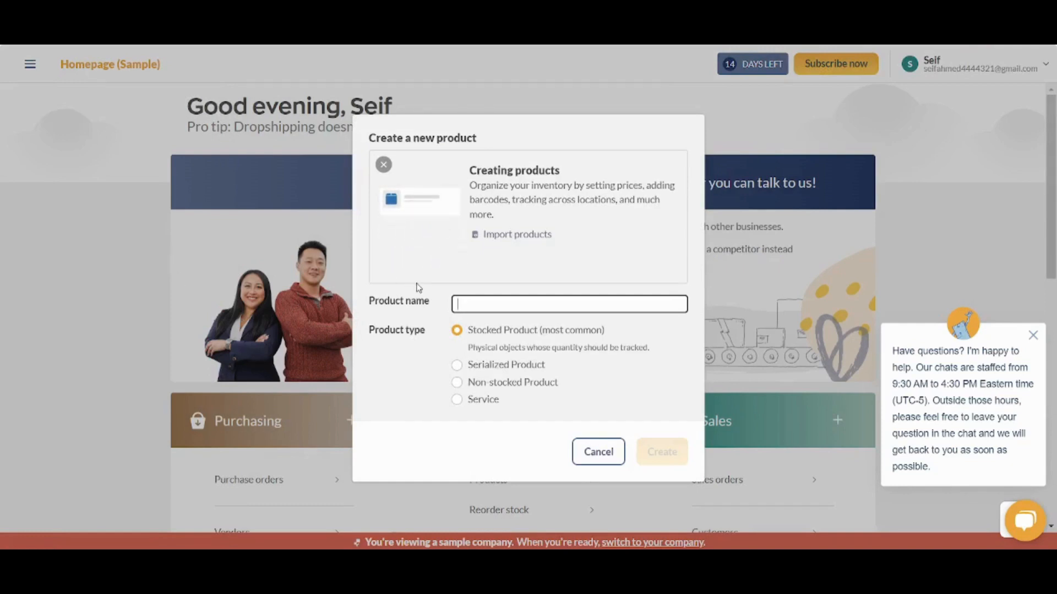
{"action": "type", "text": "Shoes"}
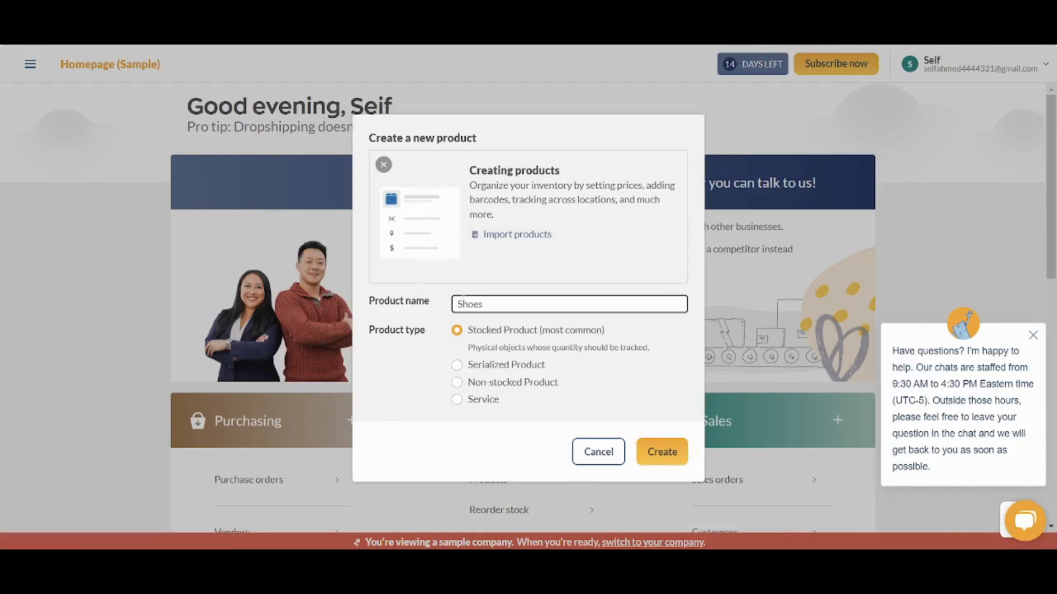
{"action": "left_click", "coordinate": [651, 451]}
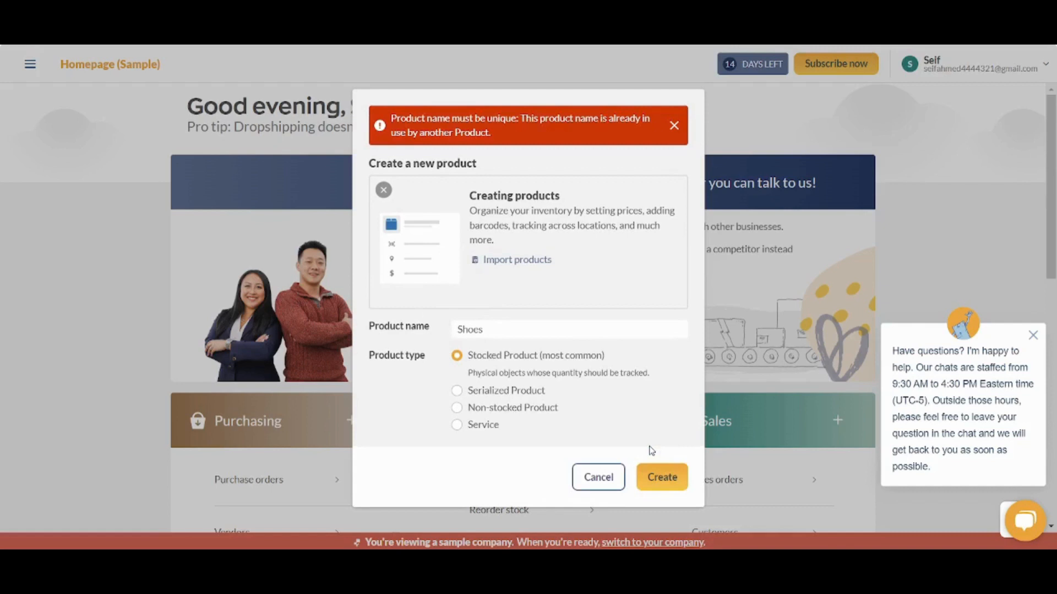
- Change the new product's name to Sneakers, create it, and dismiss the support chat message
{"action": "left_click", "coordinate": [548, 326]}
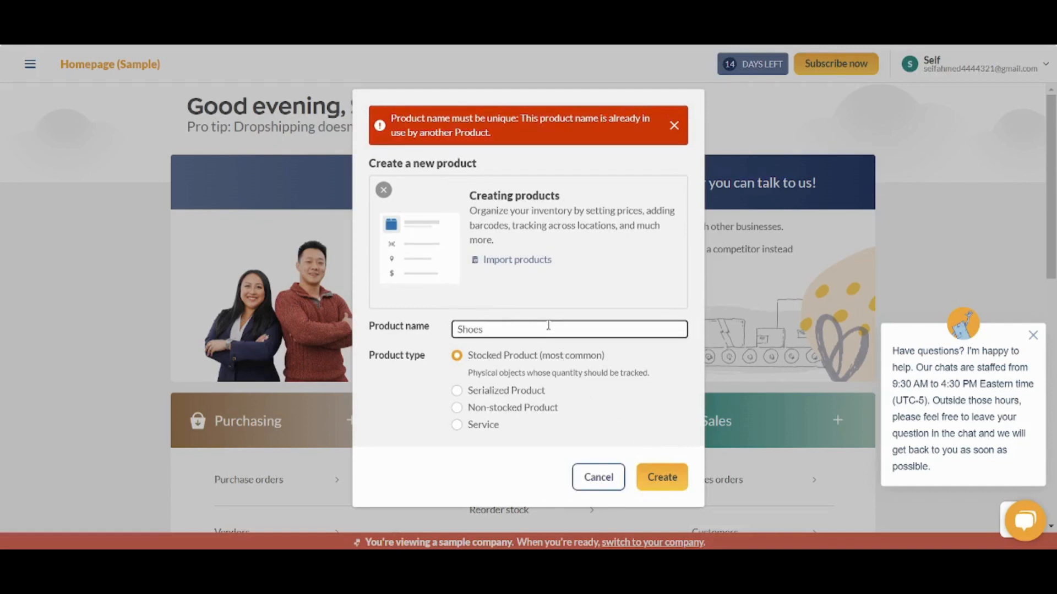
{"action": "left_click_drag", "start_coordinate": [548, 326], "coordinate": [447, 328]}
{"action": "type", "text": "Sneaker"}
{"action": "left_click", "coordinate": [658, 477]}
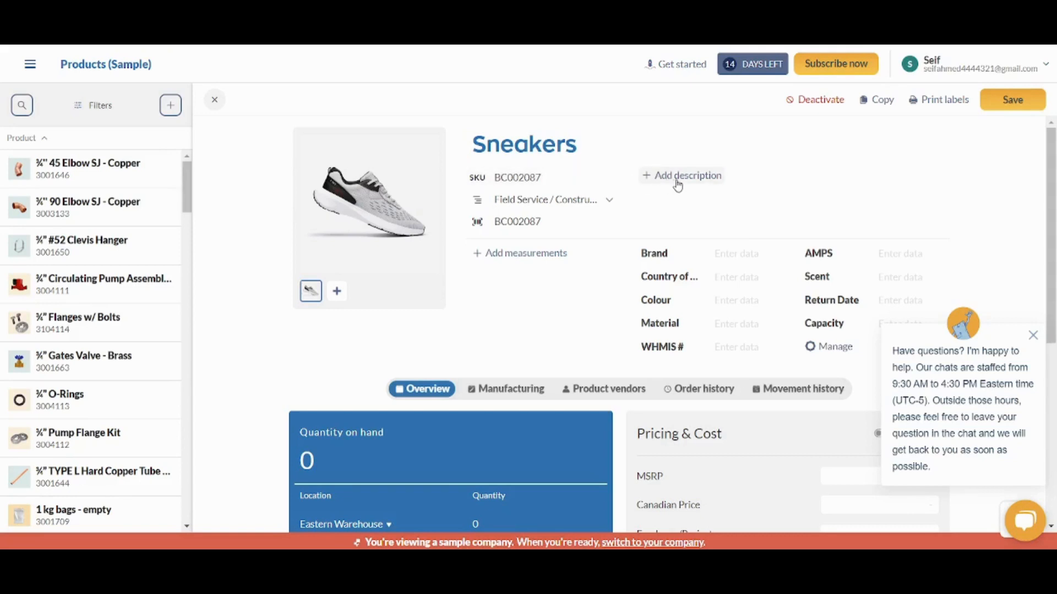
{"action": "left_click", "coordinate": [1032, 337]}
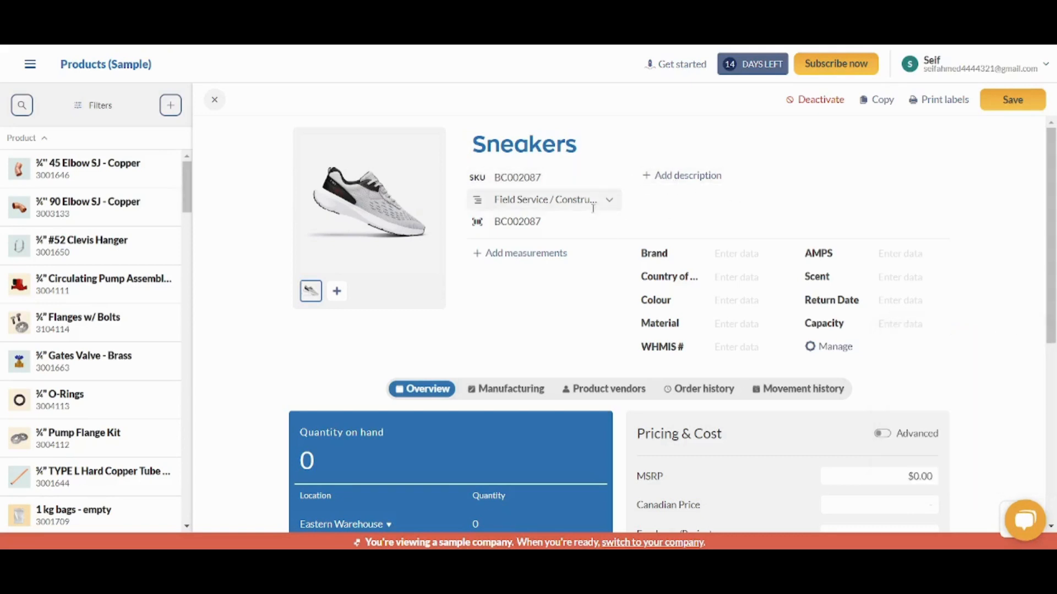
- Add a main product category named Fashion and assign it to the Sneakers product
{"action": "left_click", "coordinate": [617, 201]}
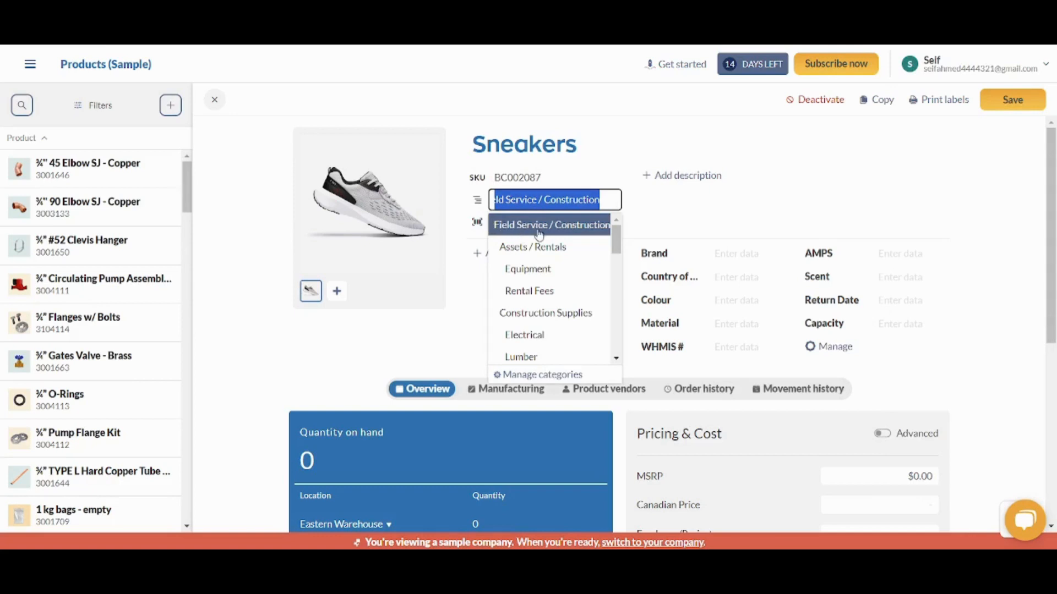
{"action": "left_click", "coordinate": [577, 375]}
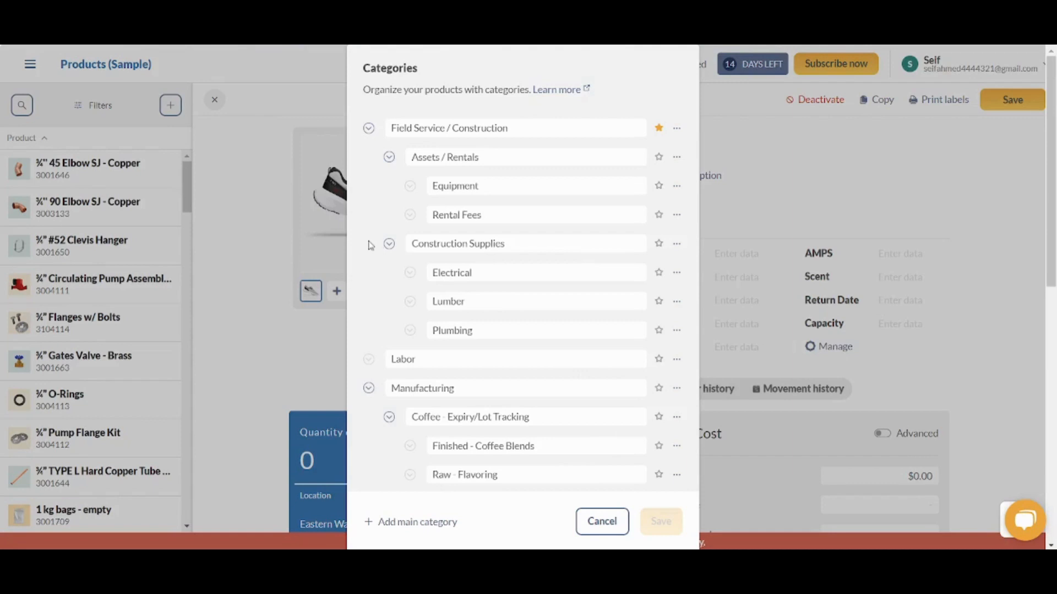
{"action": "scroll", "coordinate": [370, 245], "scroll_direction": "down", "scroll_amount": 10}
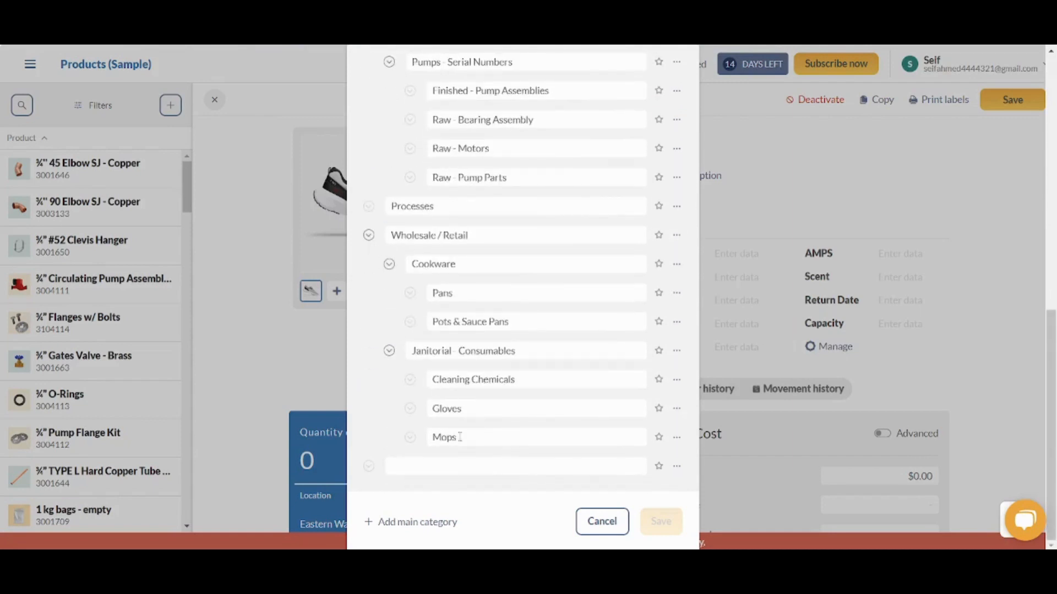
{"action": "left_click", "coordinate": [467, 461]}
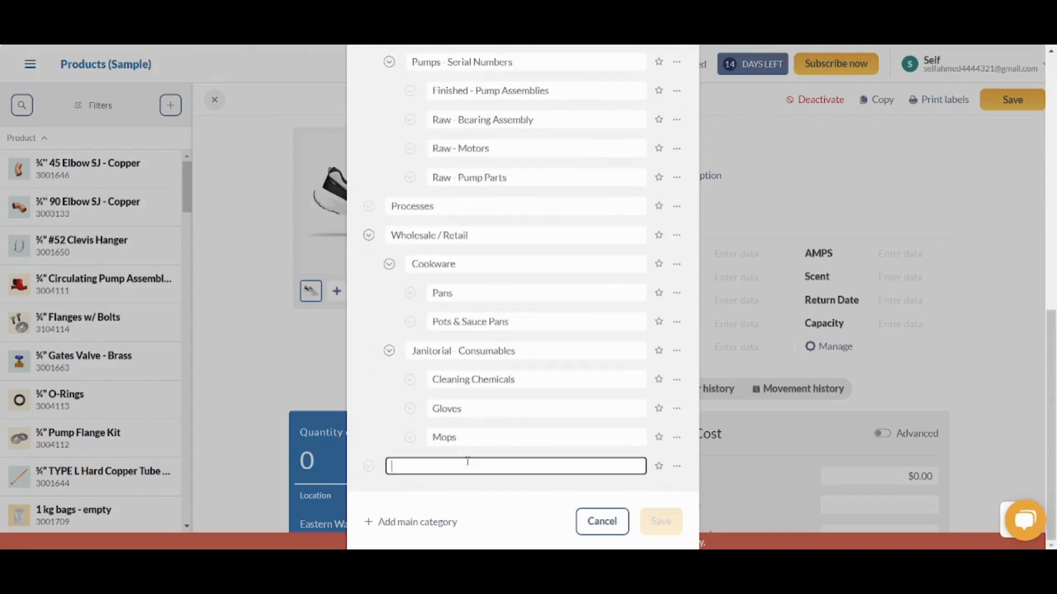
{"action": "type", "text": "Fashion"}
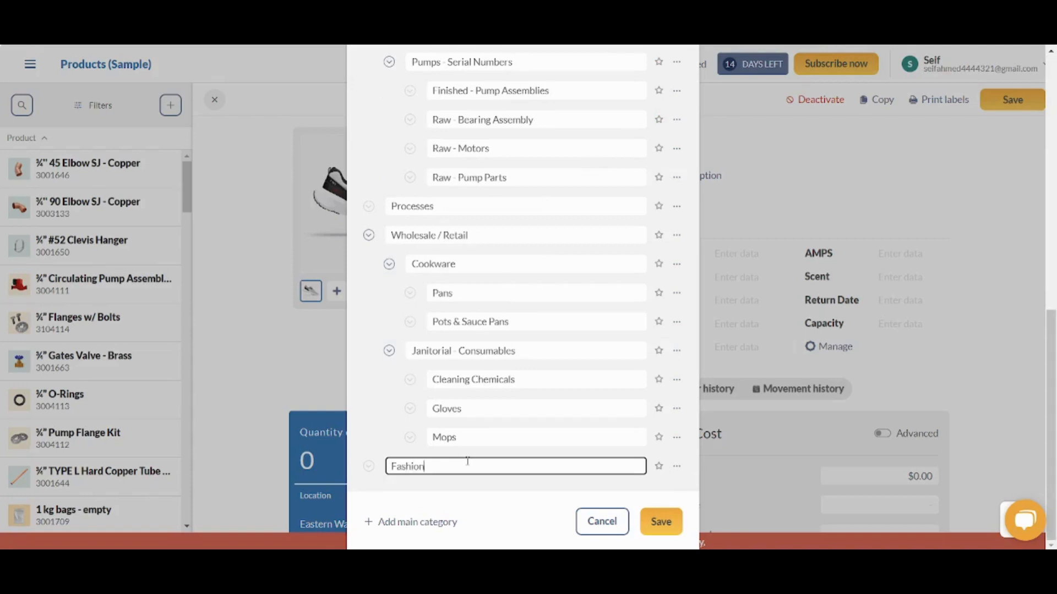
{"action": "left_click", "coordinate": [656, 526]}
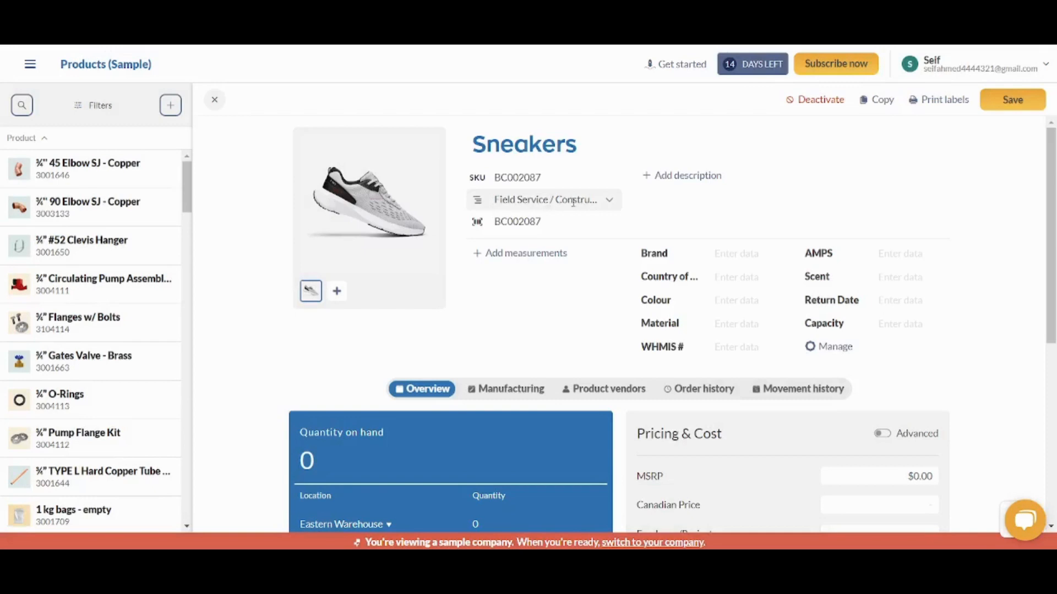
{"action": "left_click", "coordinate": [573, 201]}
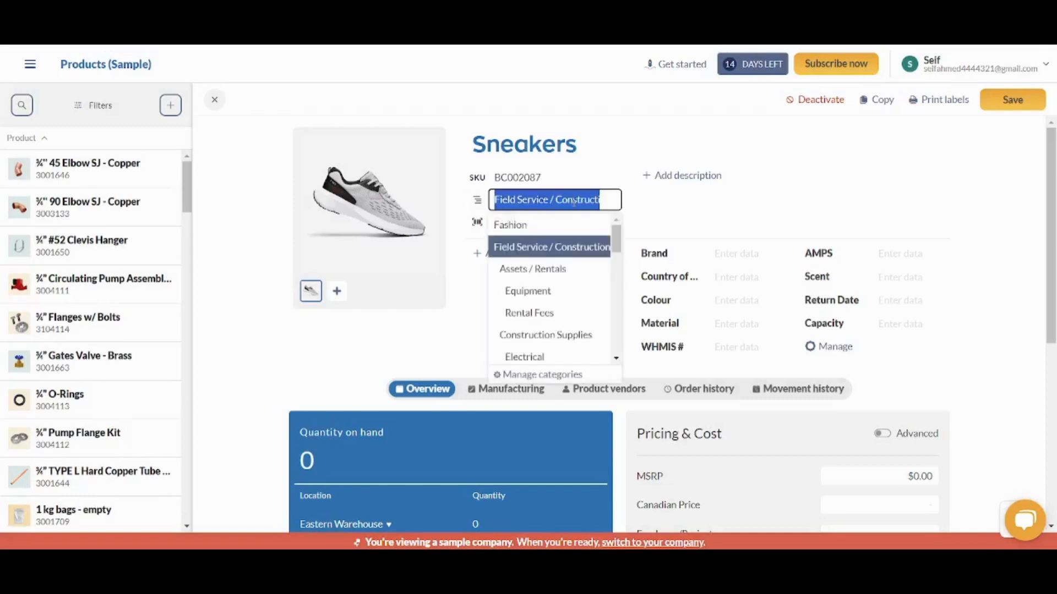
{"action": "left_click", "coordinate": [558, 226]}
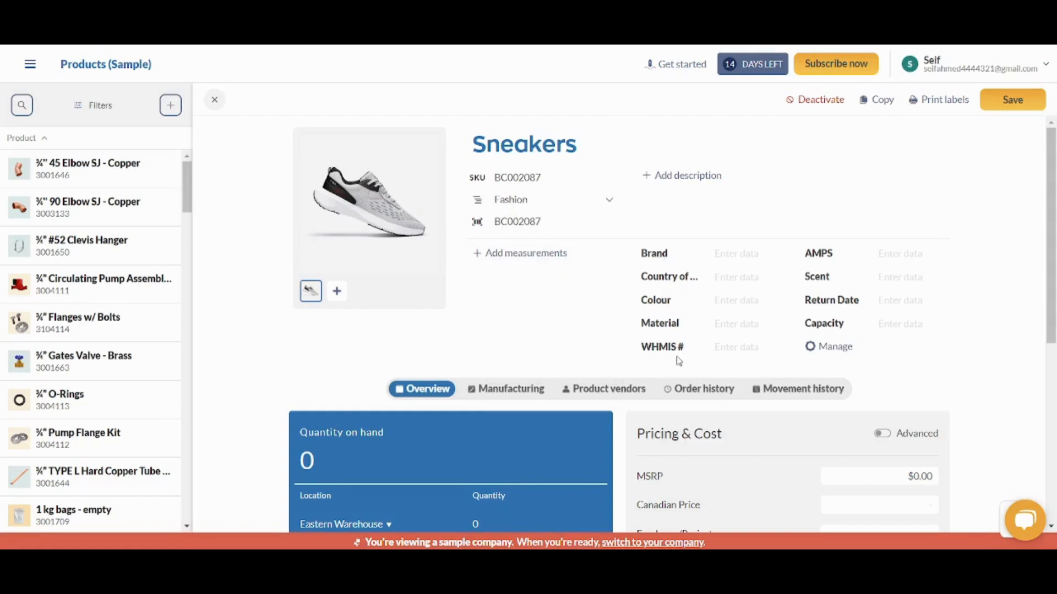
- Set the cost of the Sneakers product to $50.00
{"action": "scroll", "coordinate": [661, 360], "scroll_direction": "down", "scroll_amount": 1}
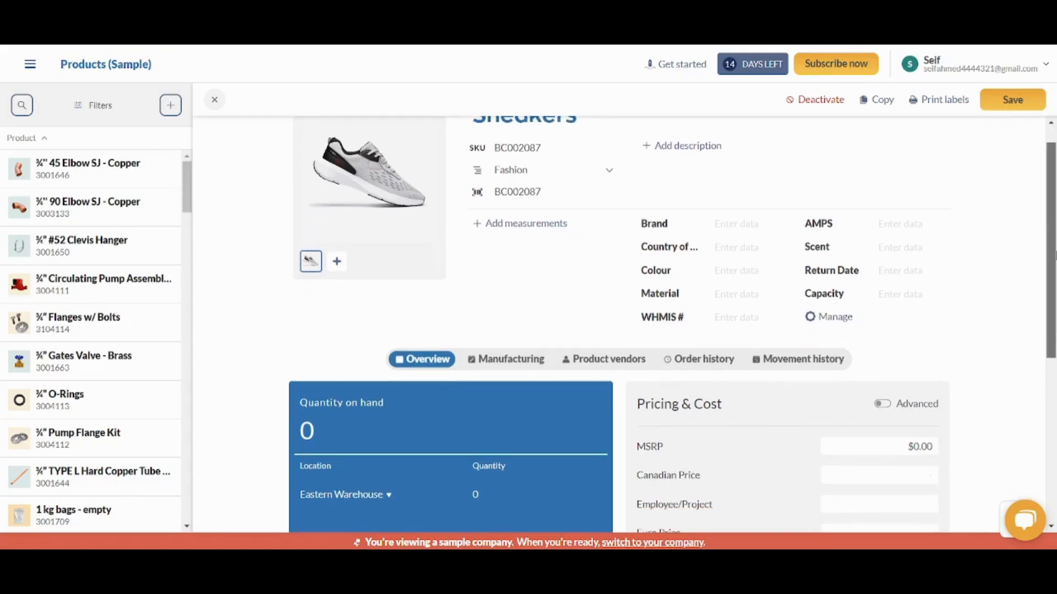
{"action": "left_click_drag", "start_coordinate": [1055, 255], "coordinate": [1056, 361]}
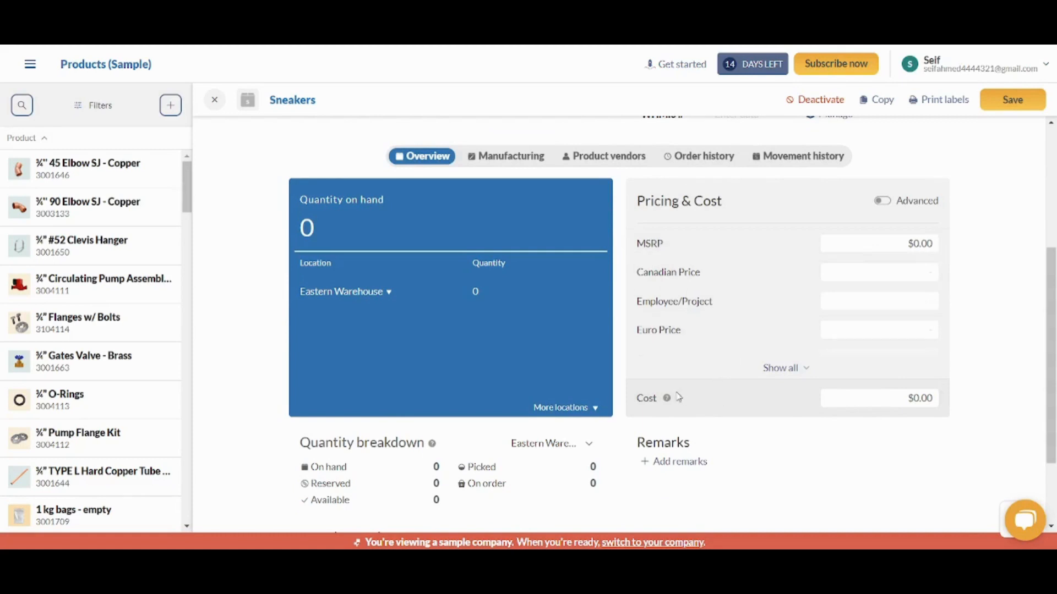
{"action": "left_click", "coordinate": [916, 397]}
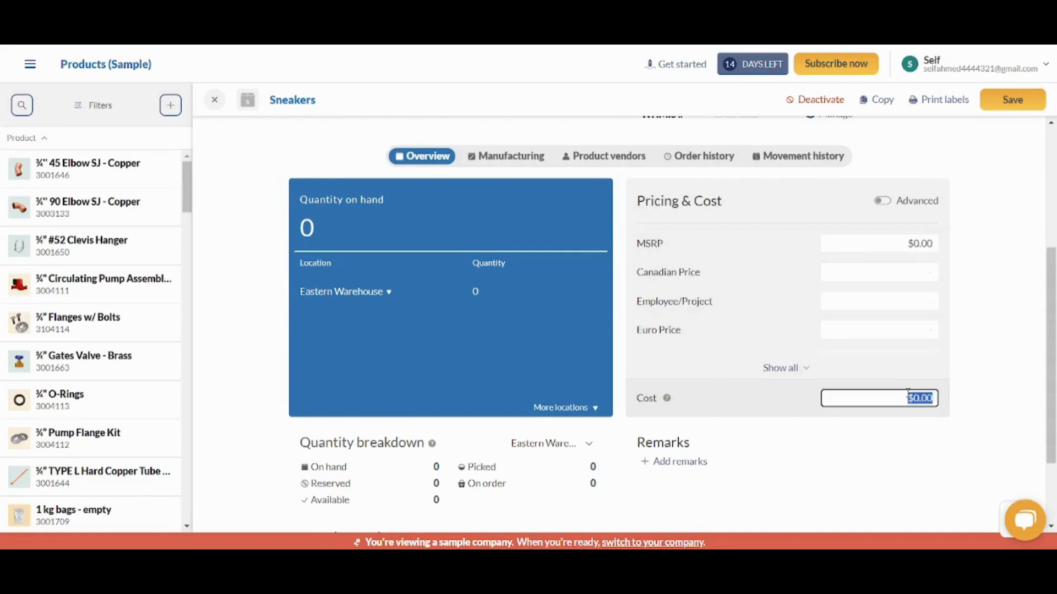
{"action": "type", "text": "50"}
{"action": "left_click", "coordinate": [1008, 401]}
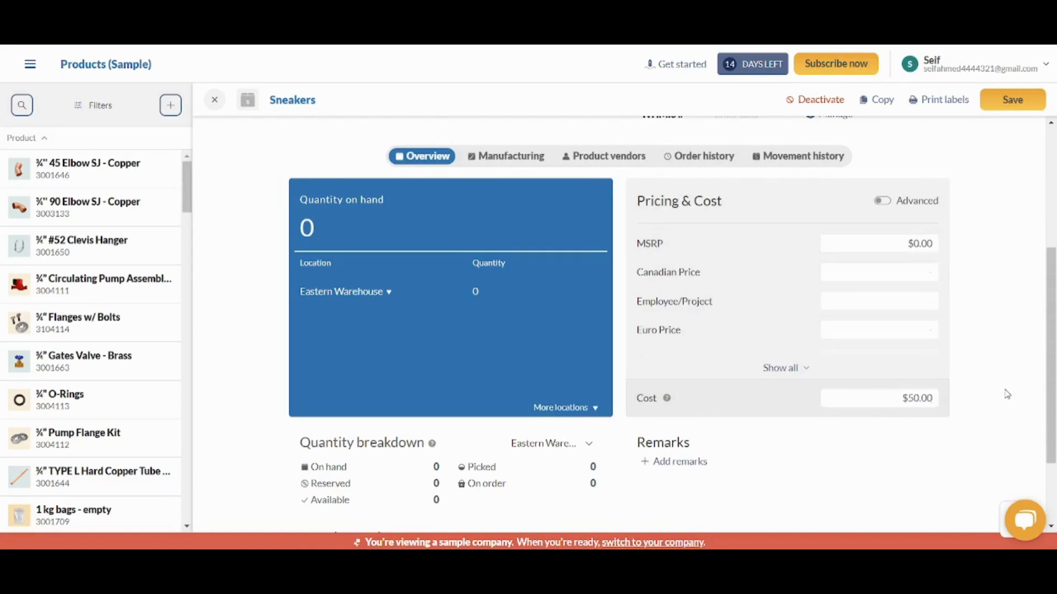
{"action": "scroll", "coordinate": [622, 319], "scroll_direction": "up", "scroll_amount": 1}
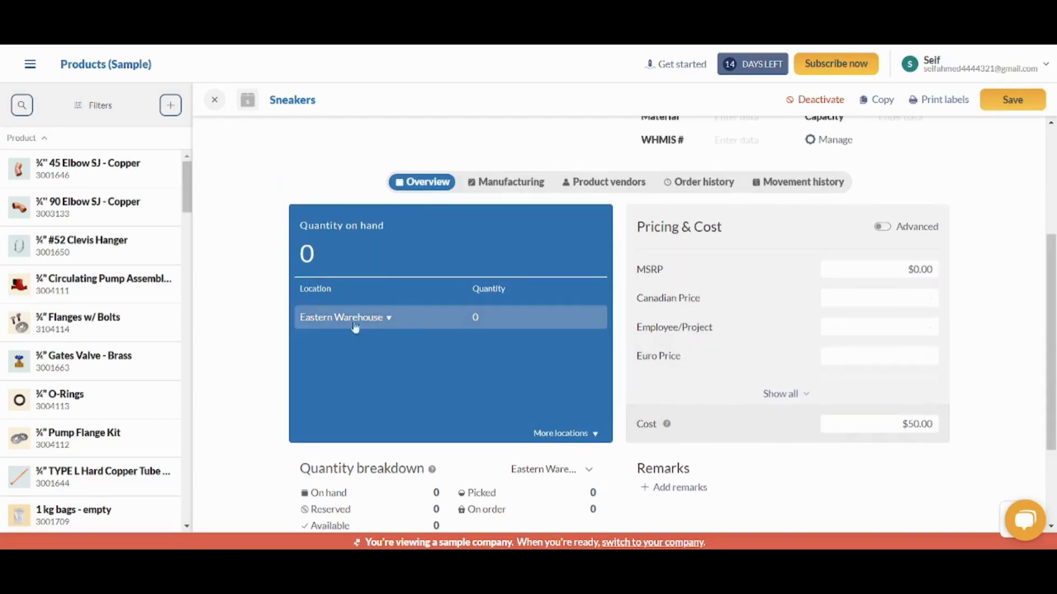
{"action": "double_click", "coordinate": [323, 256]}
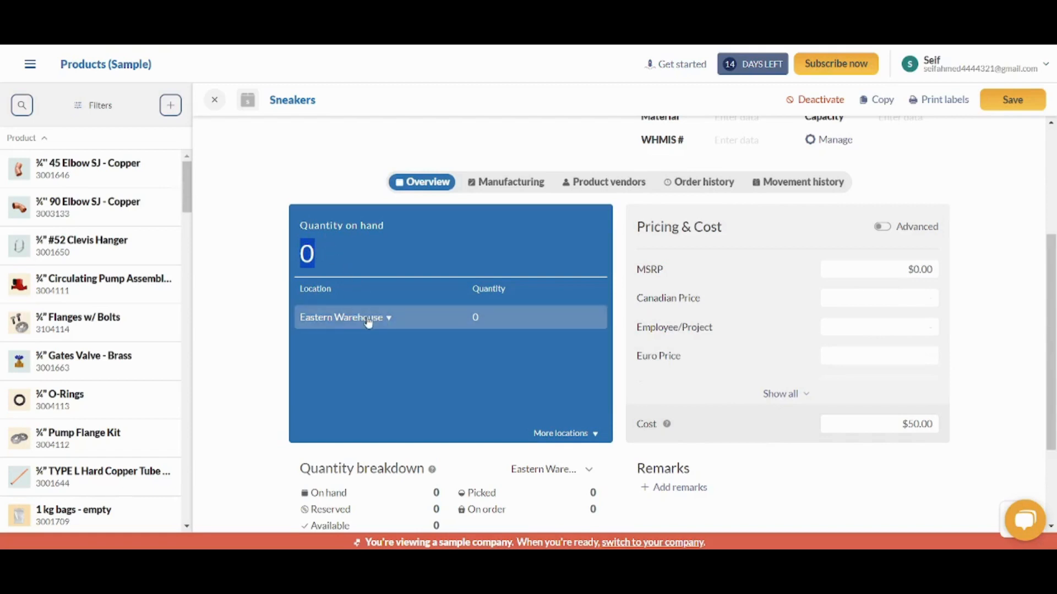
- Enable reordering of the Sneakers for the Toronto Branch with Aisle 1 - Shelf 4 as the default sublocation
{"action": "scroll", "coordinate": [671, 325], "scroll_direction": "down", "scroll_amount": 3}
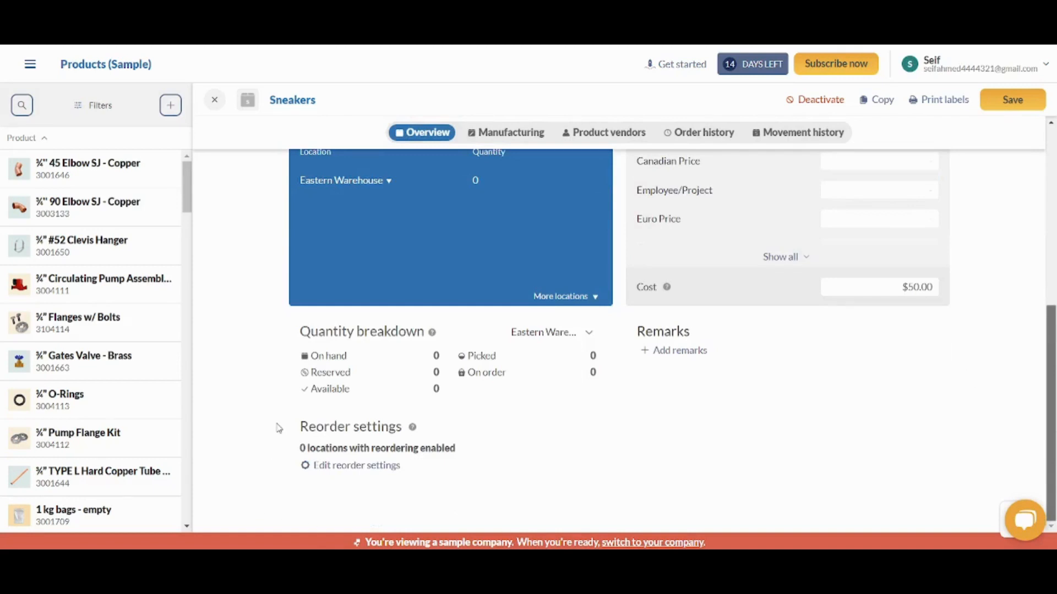
{"action": "left_click", "coordinate": [357, 467]}
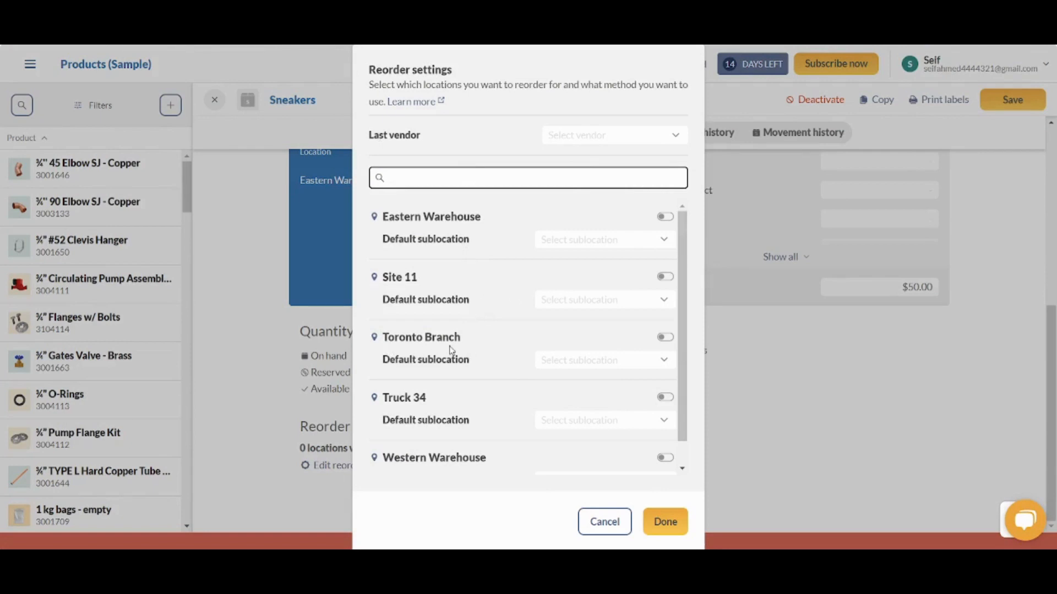
{"action": "left_click", "coordinate": [668, 338]}
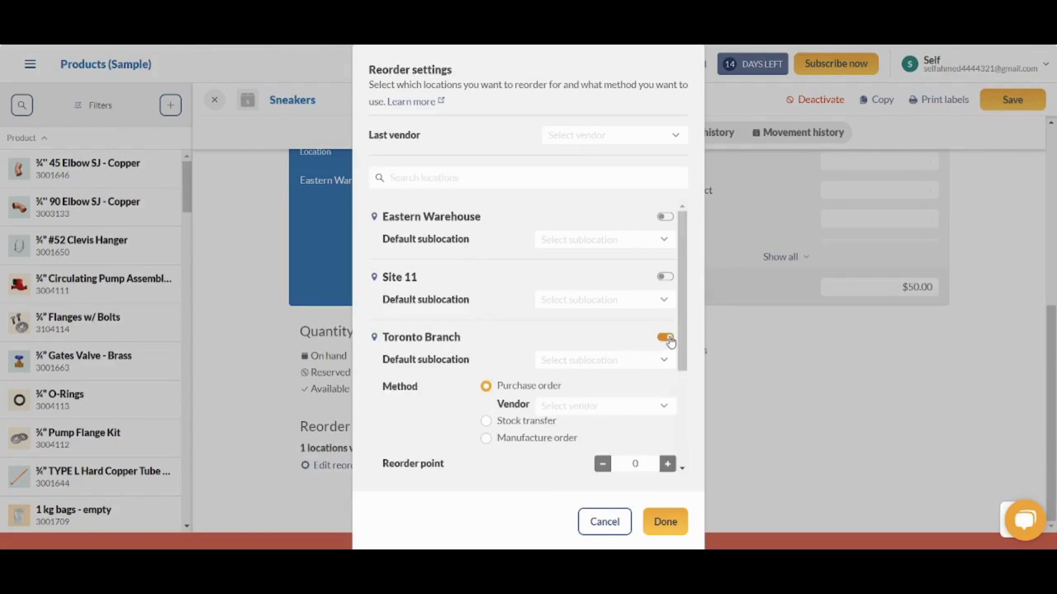
{"action": "left_click", "coordinate": [591, 364]}
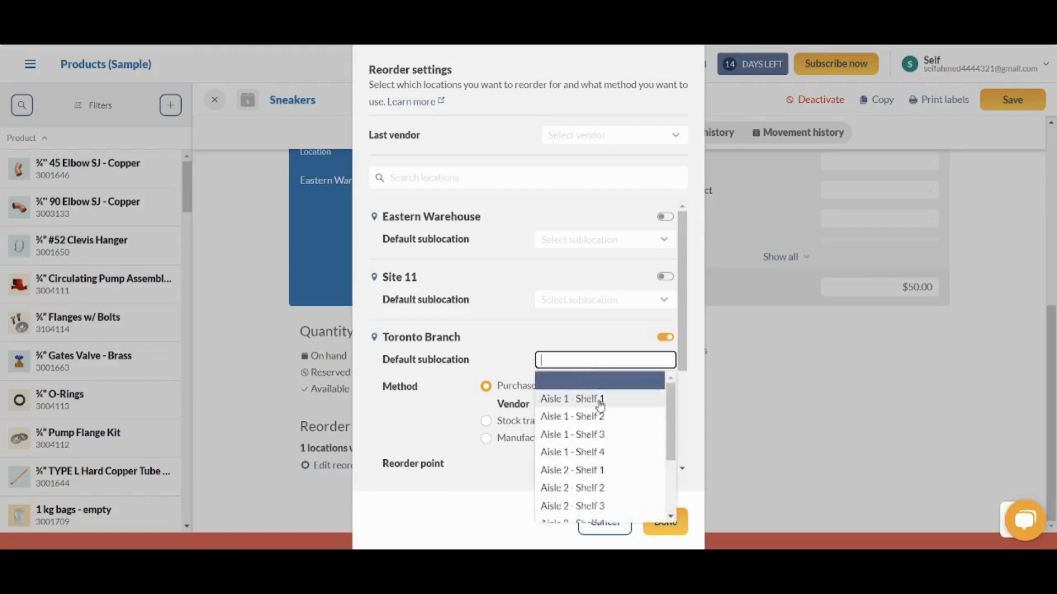
{"action": "left_click", "coordinate": [612, 451]}
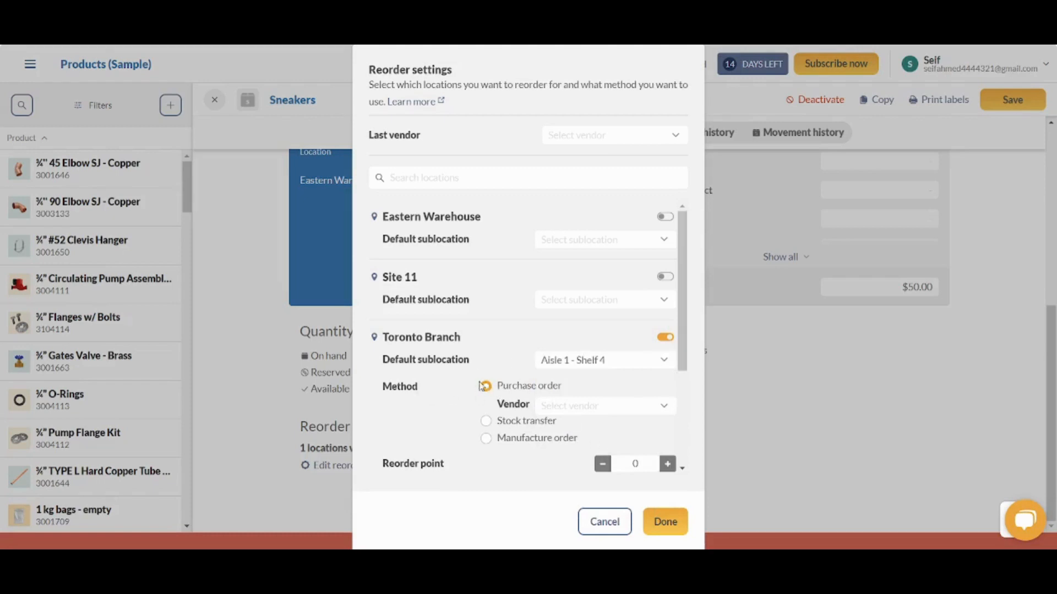
- Set the Toronto Branch purchase order vendor to Bild-R Supply with a reorder point of 2, and accept the reorder settings
{"action": "left_click", "coordinate": [594, 405]}
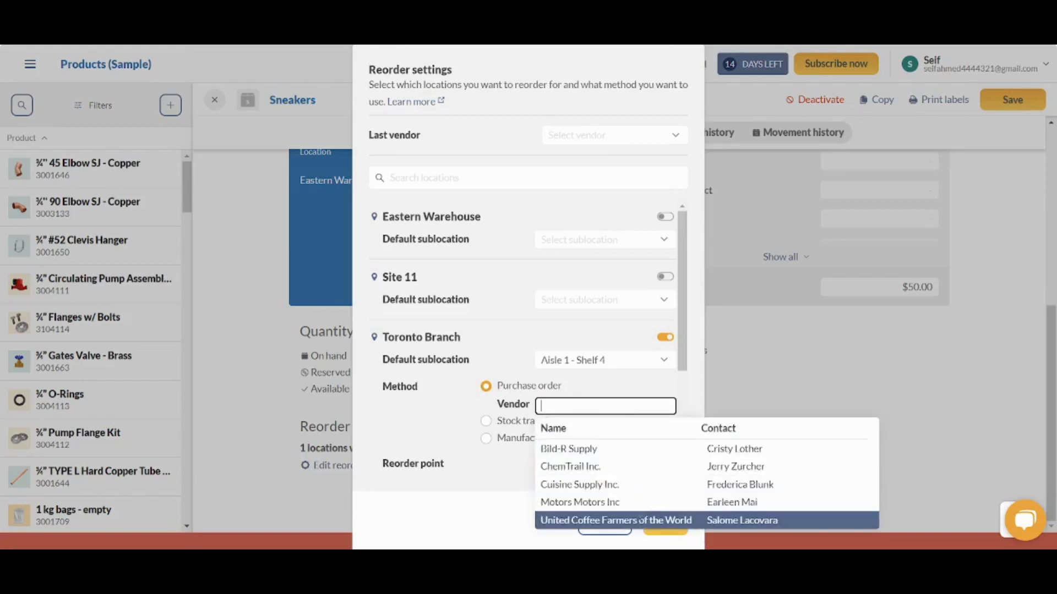
{"action": "left_click", "coordinate": [584, 448]}
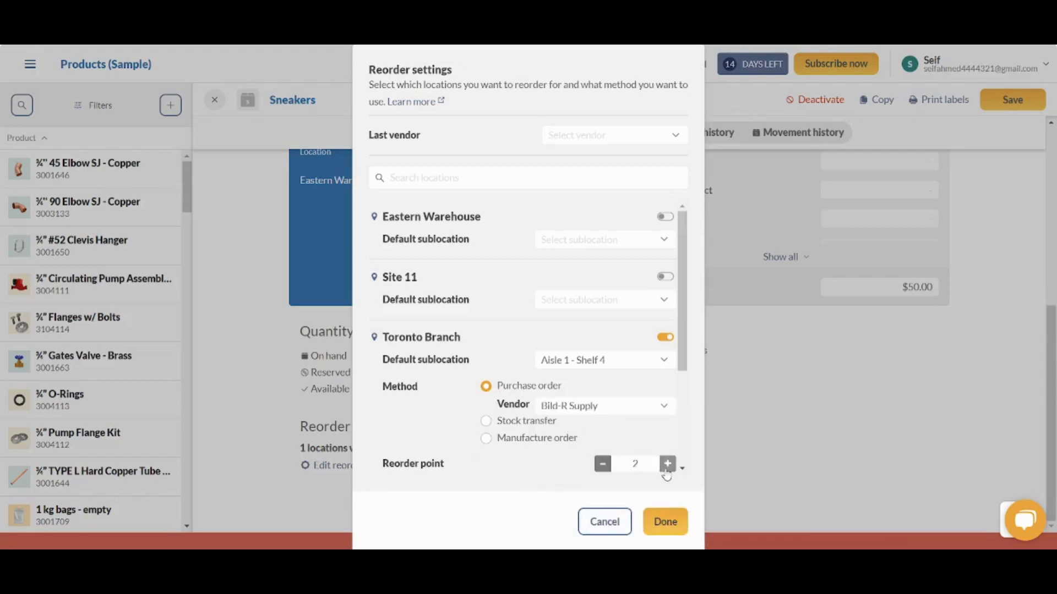
{"action": "left_click", "coordinate": [666, 520]}
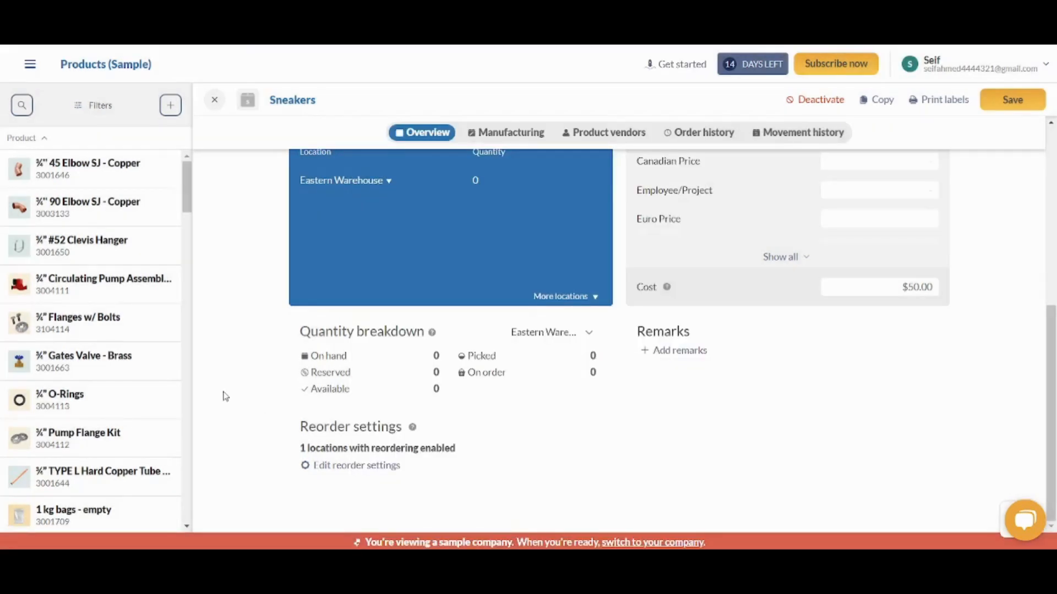
- Add the Toronto Branch to the Sneakers stock locations and set its quantity at Aisle 1 - Shelf 4 to 5
{"action": "scroll", "coordinate": [225, 397], "scroll_direction": "up", "scroll_amount": 3}
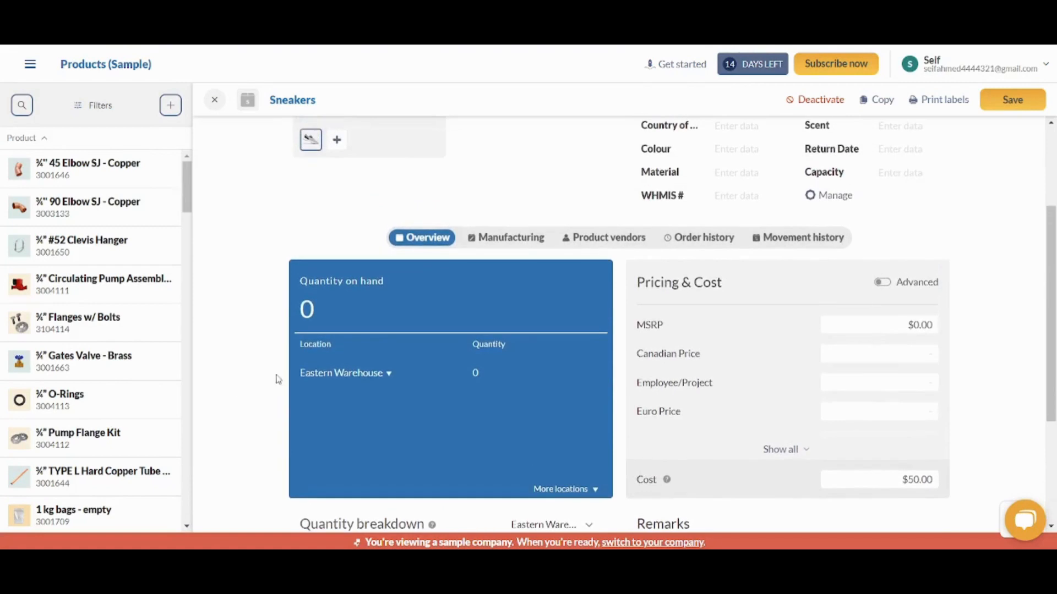
{"action": "left_click", "coordinate": [567, 491]}
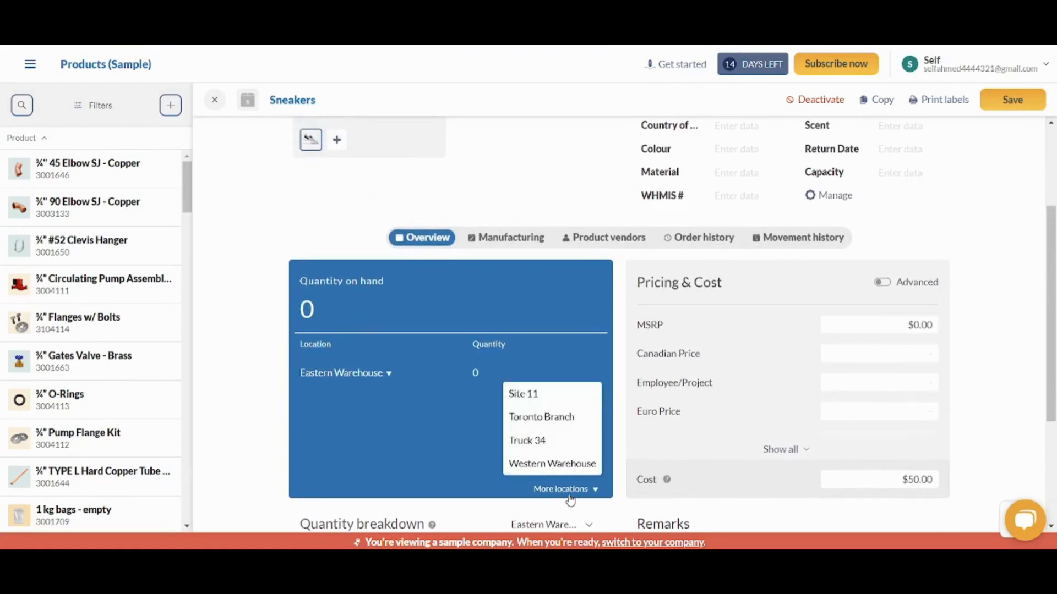
{"action": "left_click", "coordinate": [544, 425]}
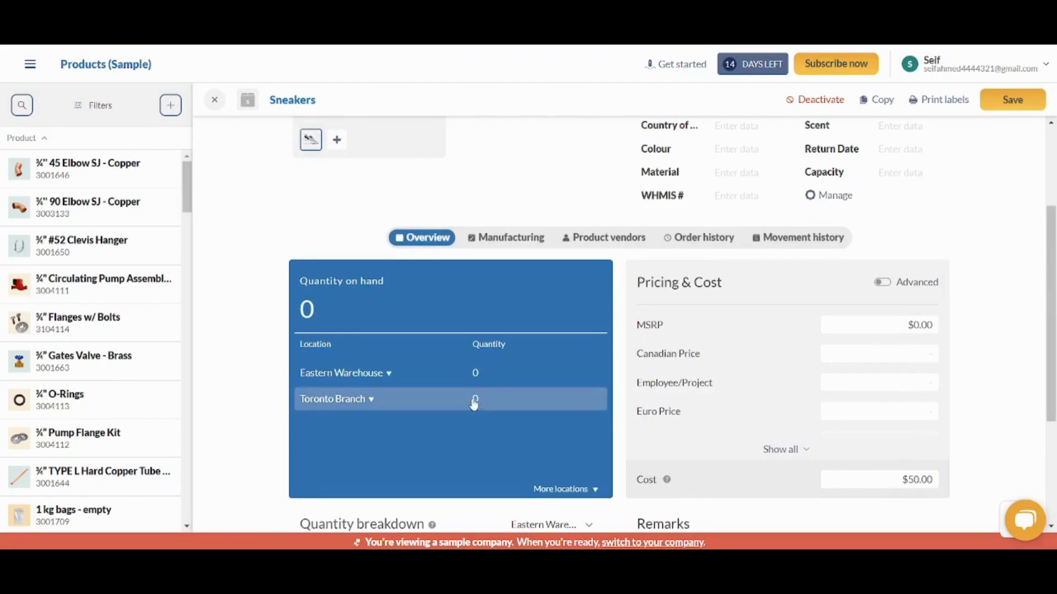
{"action": "left_click", "coordinate": [473, 400]}
{"action": "left_click", "coordinate": [526, 436]}
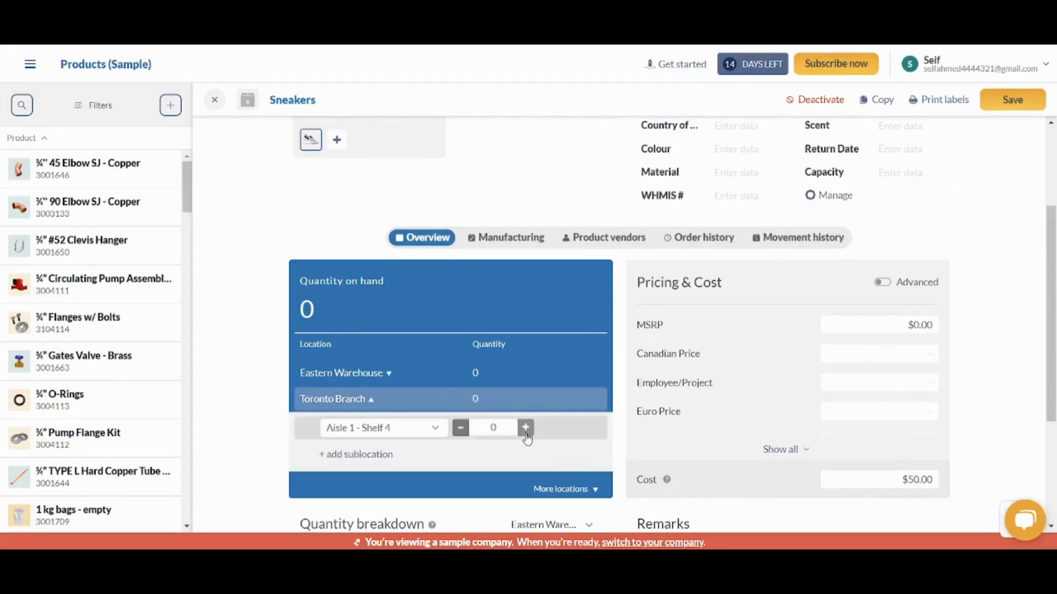
{"action": "left_click", "coordinate": [526, 436]}
{"action": "left_click", "coordinate": [526, 436]}
{"action": "left_click", "coordinate": [527, 436]}
{"action": "left_click", "coordinate": [526, 435]}
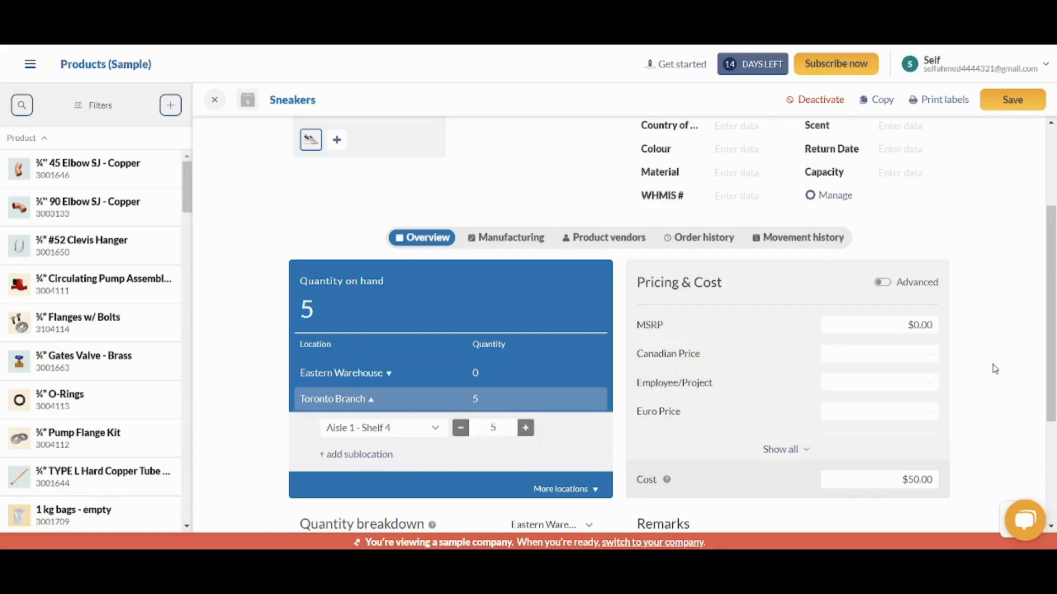
- Check the Sneakers product details and save the product
{"action": "left_click_drag", "start_coordinate": [294, 282], "coordinate": [417, 282]}
{"action": "left_click_drag", "start_coordinate": [1054, 313], "coordinate": [1050, 284]}
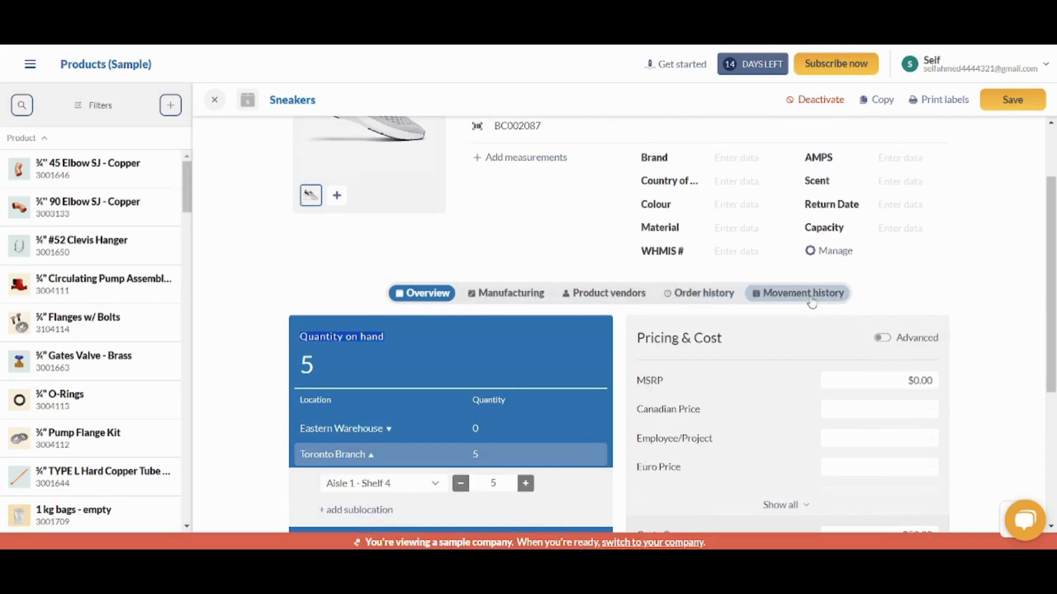
{"action": "left_click_drag", "start_coordinate": [1054, 336], "coordinate": [1055, 341]}
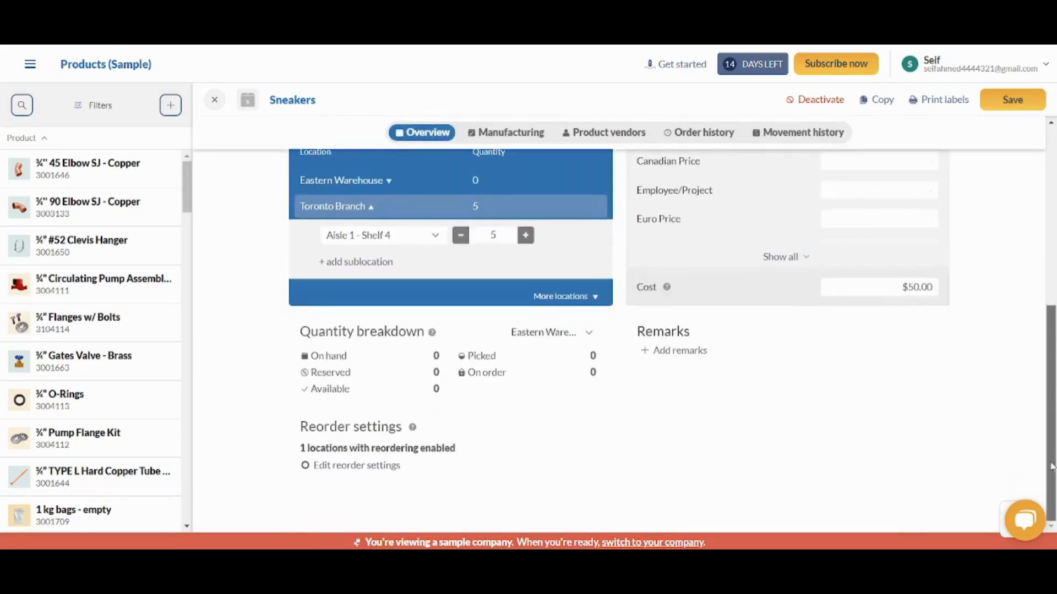
{"action": "left_click_drag", "start_coordinate": [1053, 467], "coordinate": [1050, 265]}
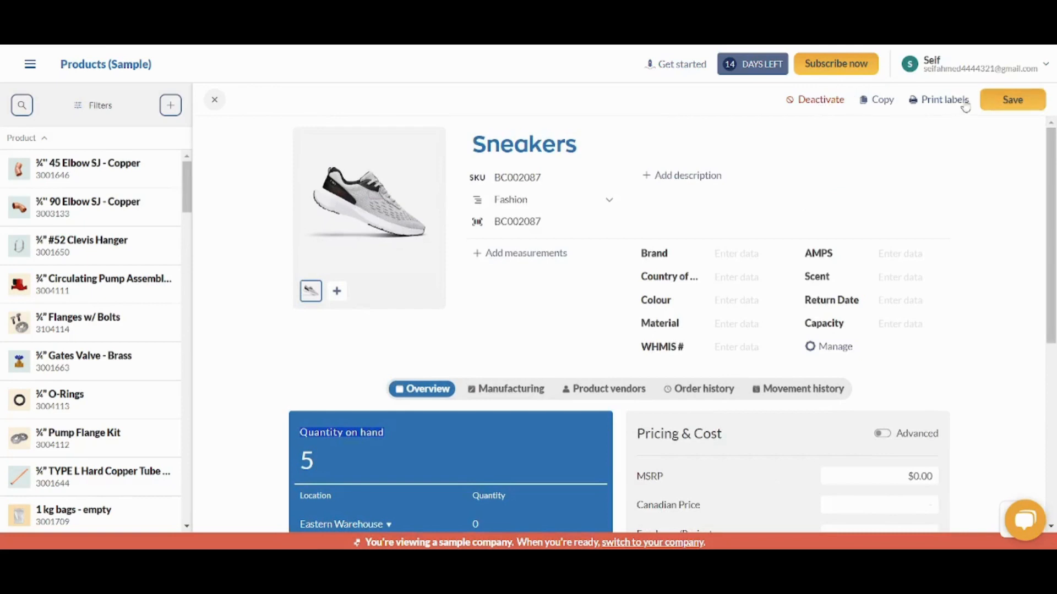
{"action": "left_click", "coordinate": [1012, 100]}
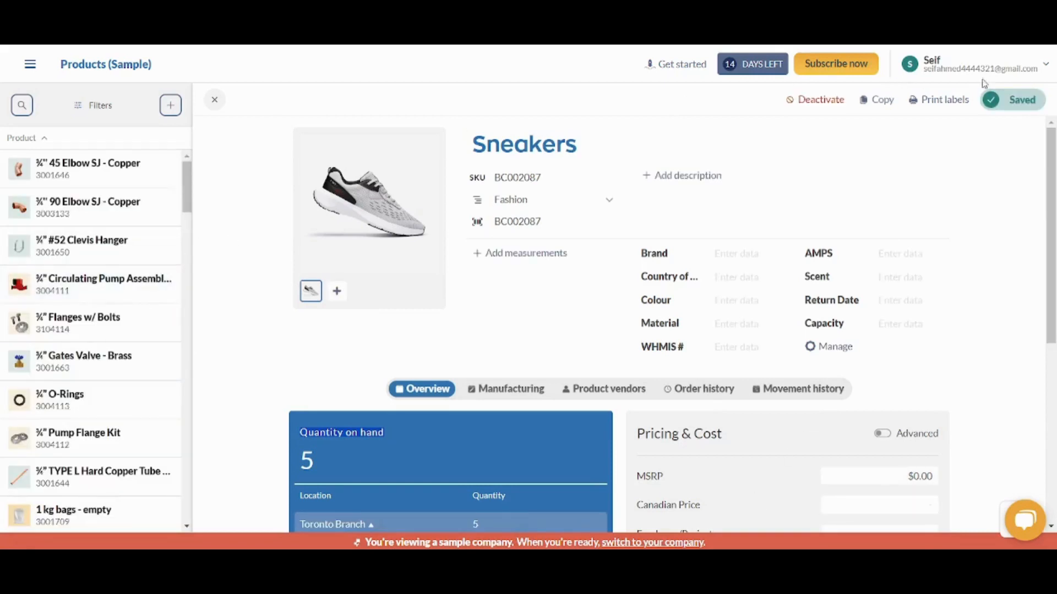
{"action": "left_click", "coordinate": [30, 64]}
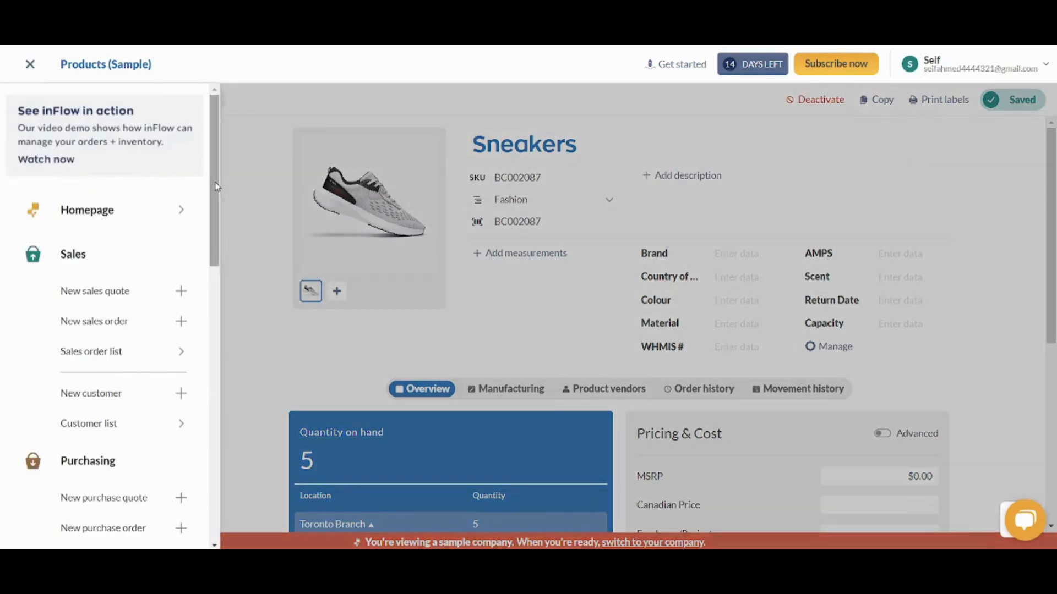
{"action": "left_click_drag", "start_coordinate": [215, 189], "coordinate": [235, 268]}
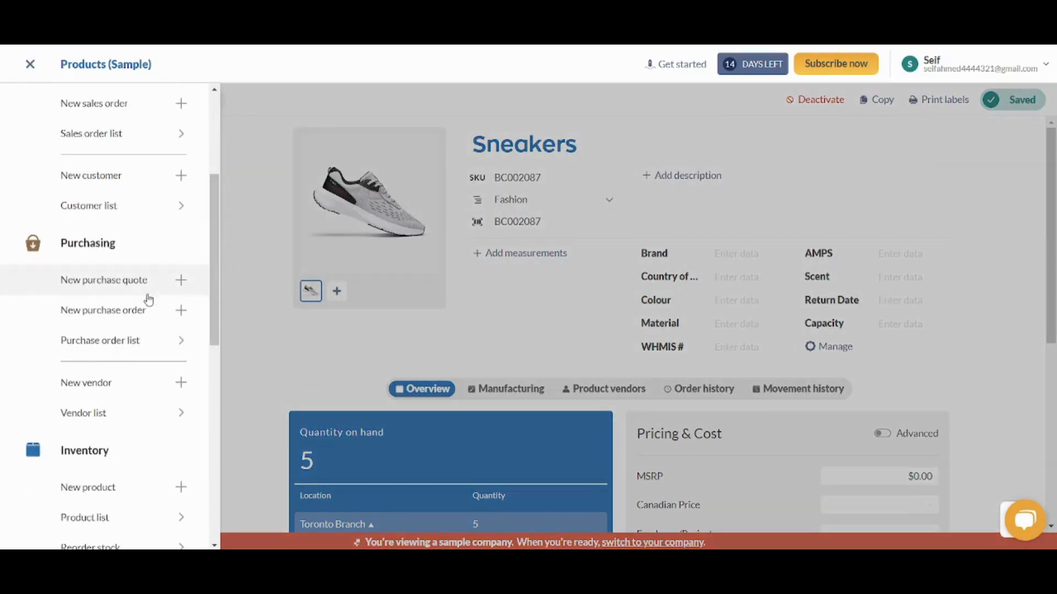
{"action": "left_click", "coordinate": [126, 311]}
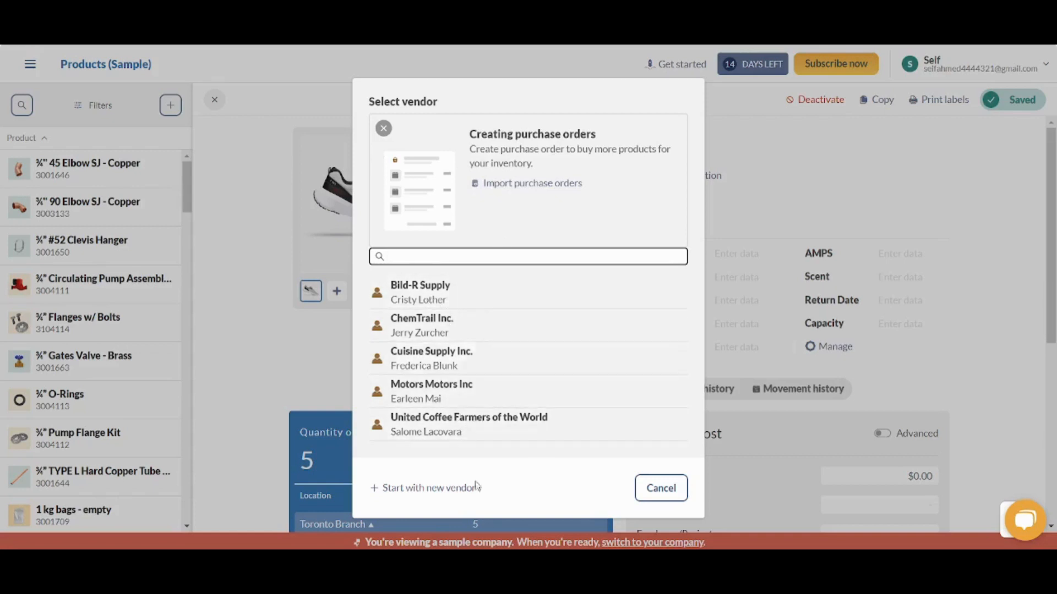
{"action": "left_click", "coordinate": [438, 490]}
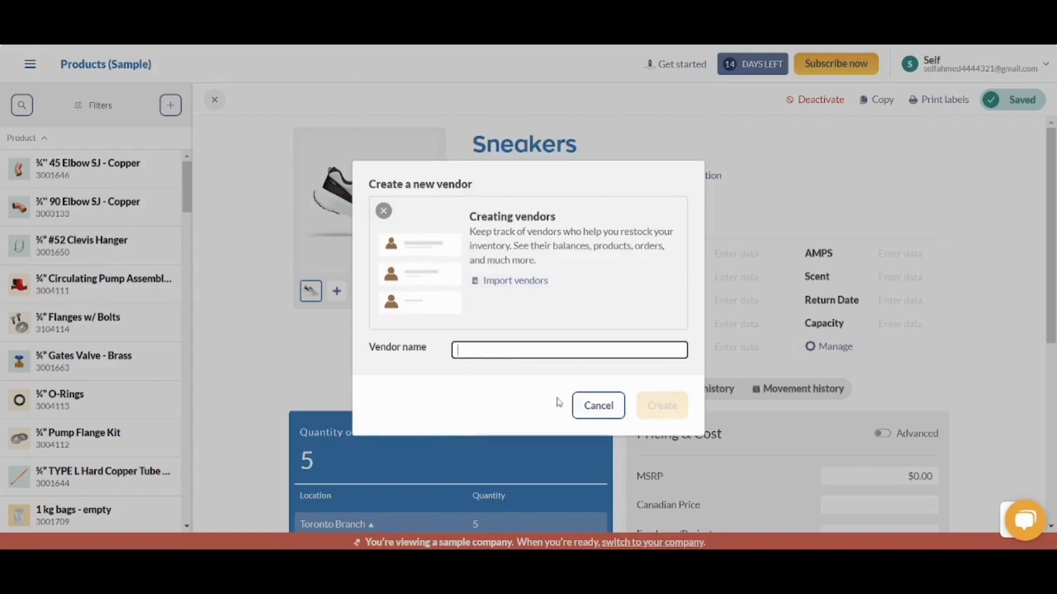
{"action": "left_click", "coordinate": [587, 412]}
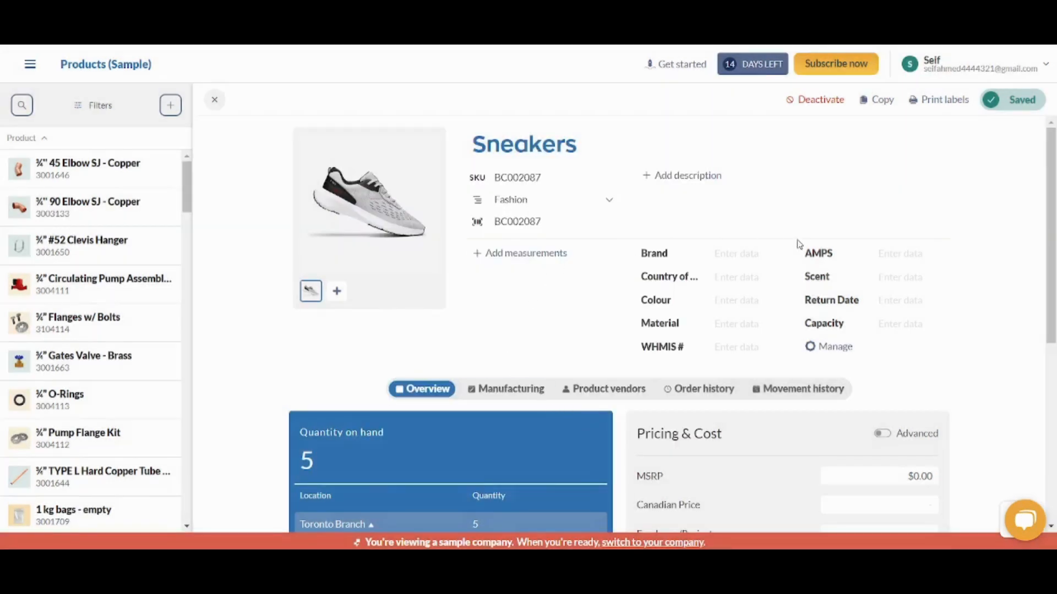
- Start a new purchase order with Bild-R Supply as the vendor
{"action": "left_click", "coordinate": [30, 65]}
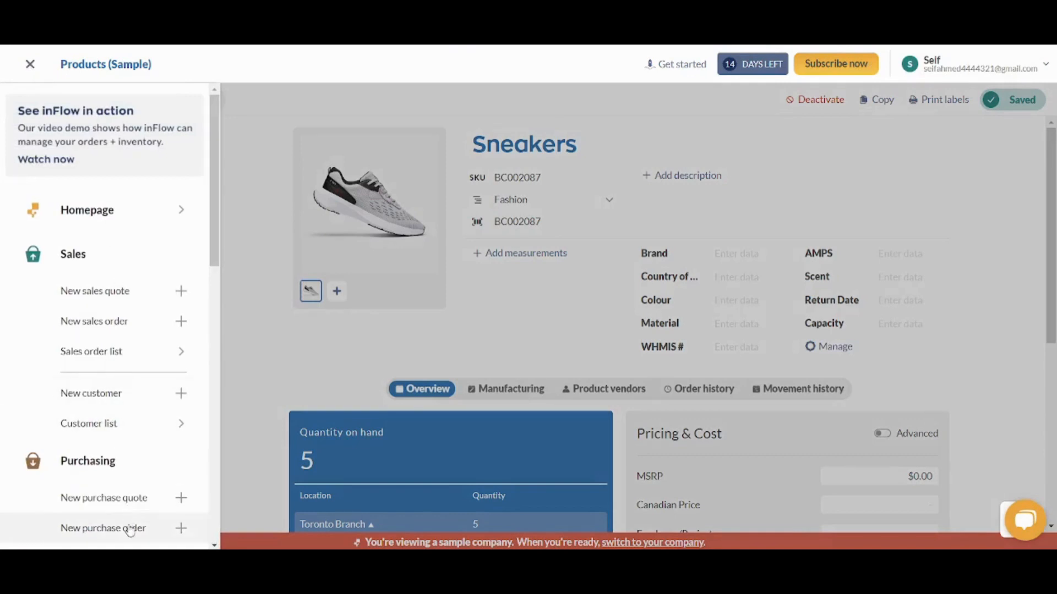
{"action": "left_click", "coordinate": [129, 530]}
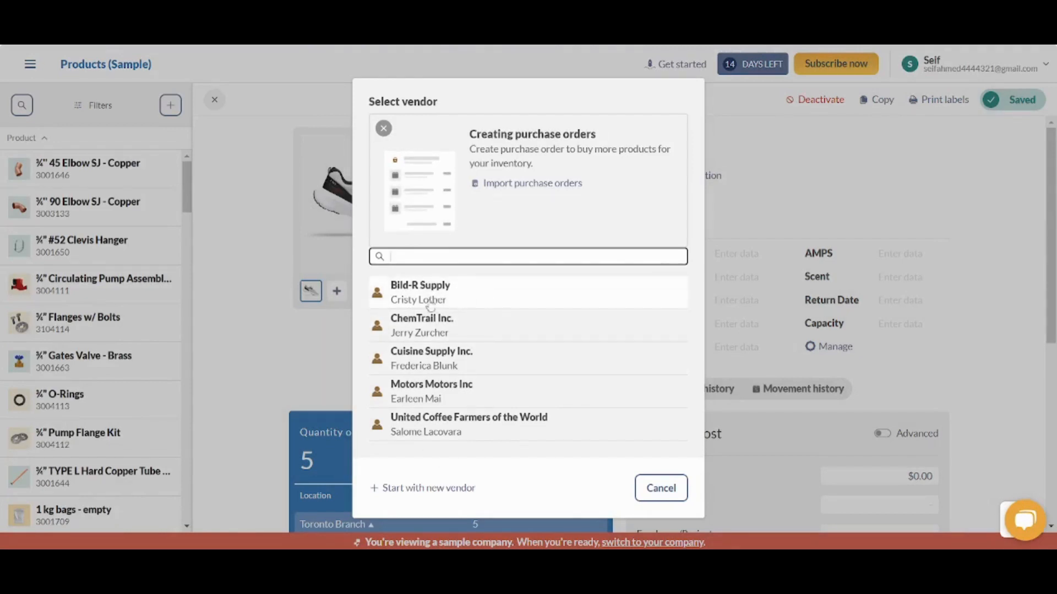
{"action": "left_click", "coordinate": [462, 303]}
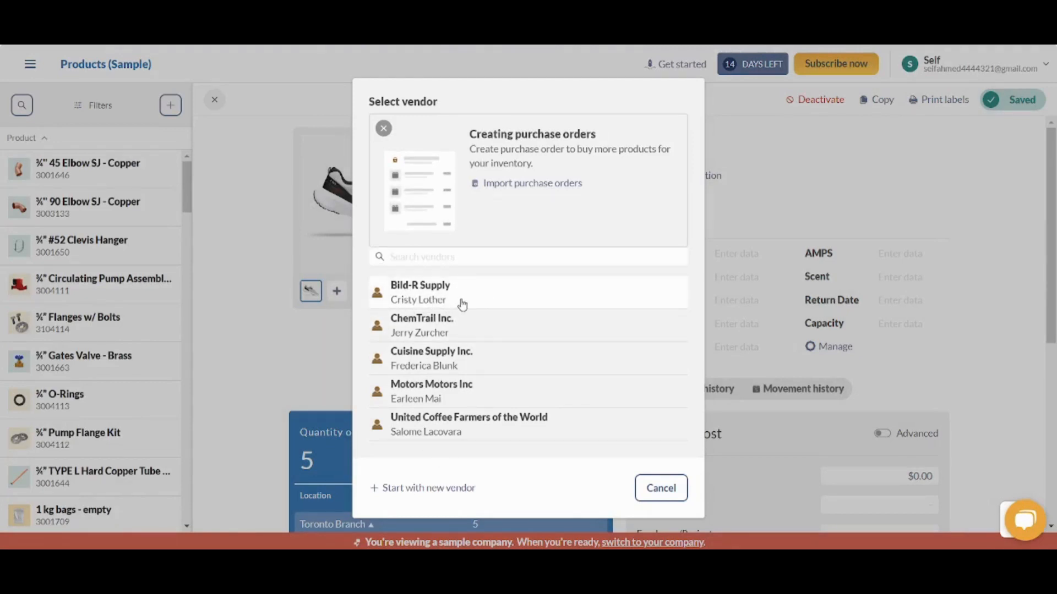
{"action": "left_click", "coordinate": [475, 290]}
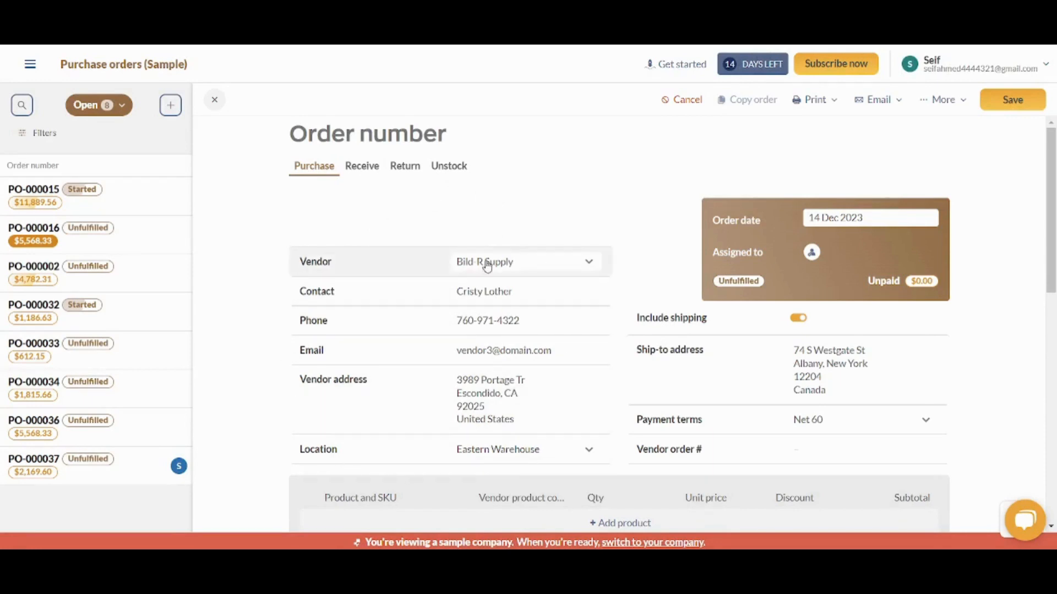
- Add the Sneakers product as a line item on the Bild-R Supply purchase order
{"action": "left_click_drag", "start_coordinate": [1055, 242], "coordinate": [1055, 329]}
{"action": "left_click", "coordinate": [583, 306]}
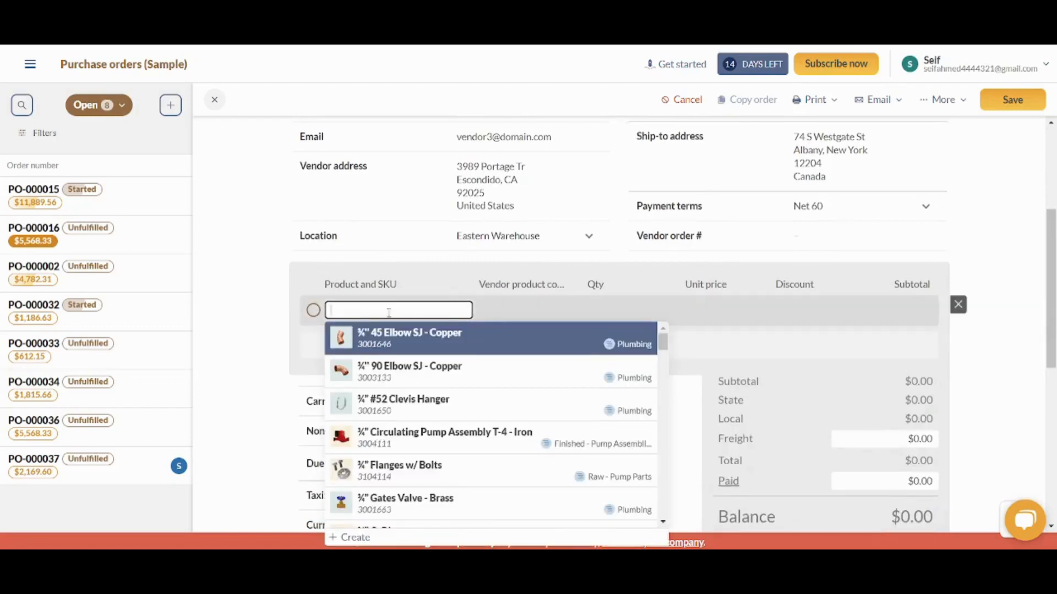
{"action": "type", "text": "st"}
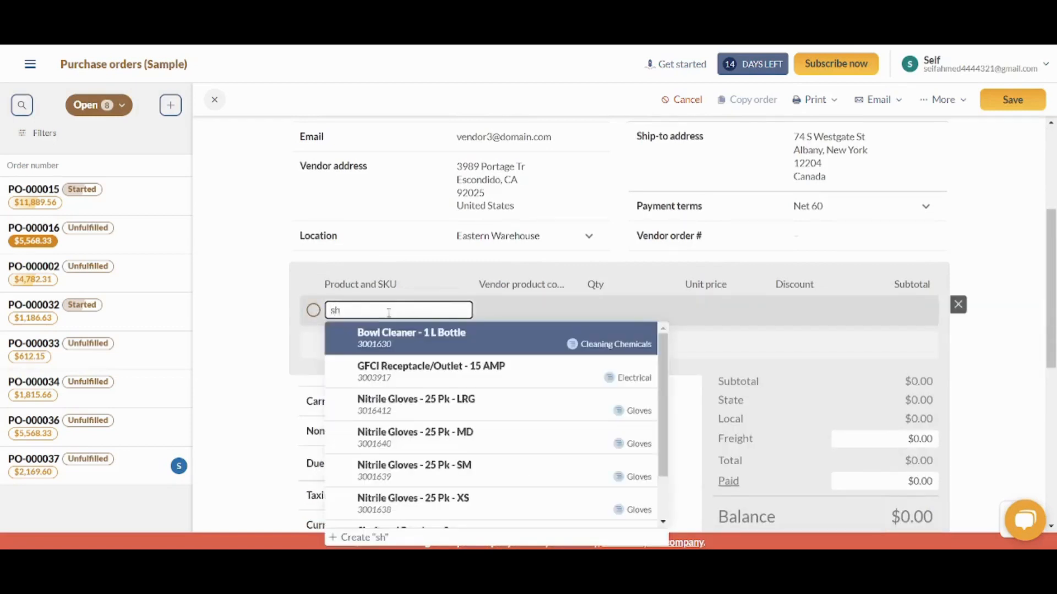
{"action": "key", "text": "BackSpace"}
{"action": "type", "text": "n"}
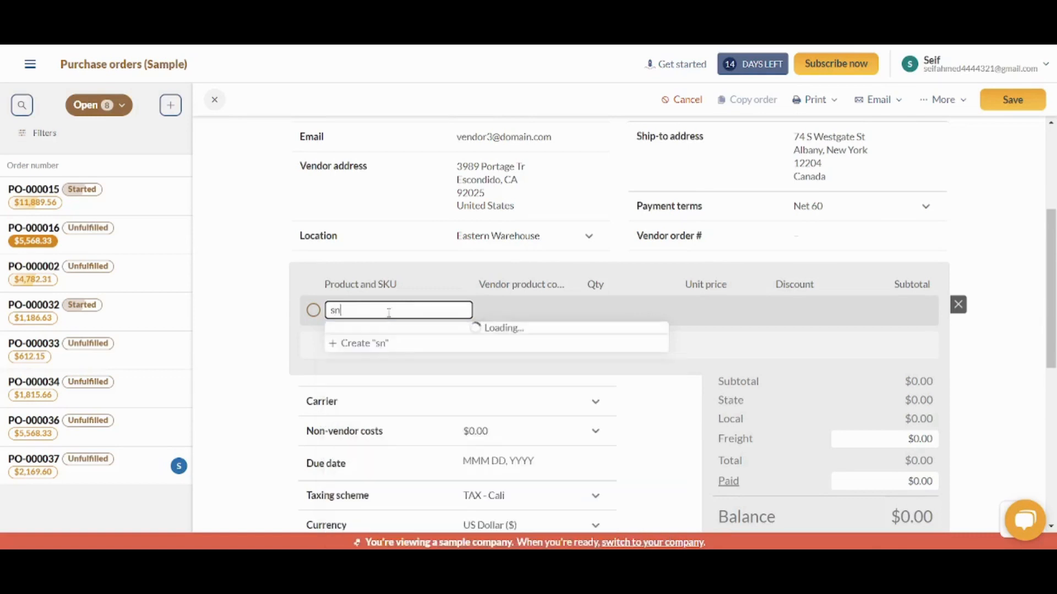
{"action": "type", "text": "e"}
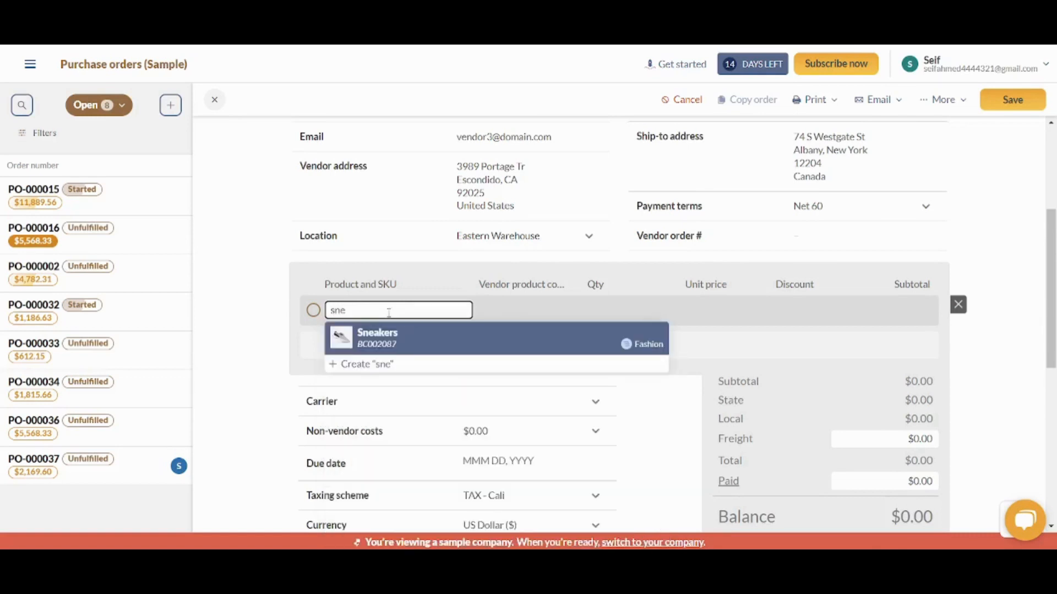
{"action": "left_click", "coordinate": [398, 332]}
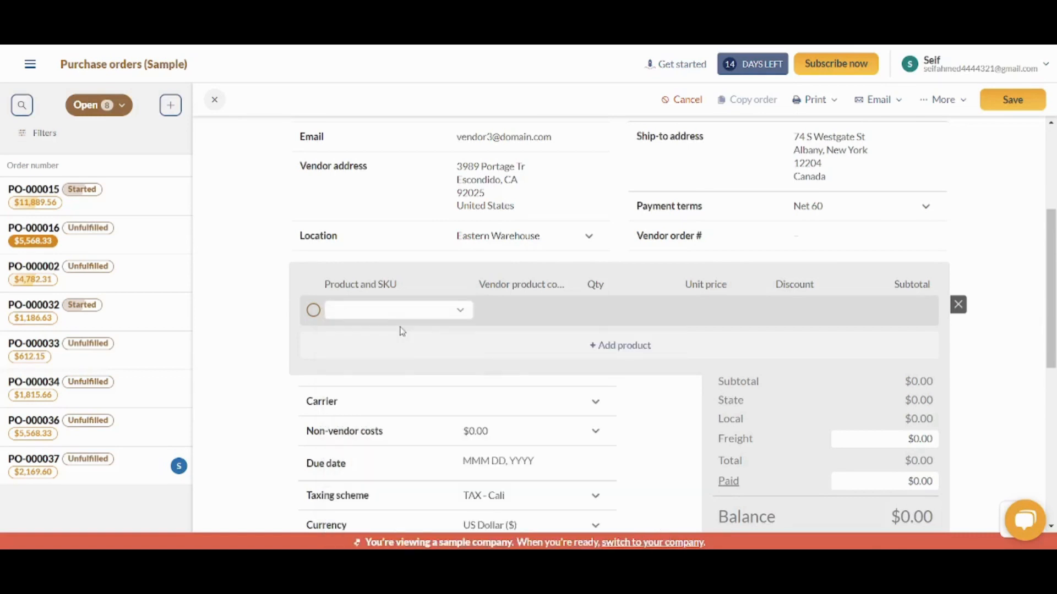
- Set the quantity of the Sneakers line on the purchase order to 5
{"action": "scroll", "coordinate": [673, 325], "scroll_direction": "down", "scroll_amount": 1}
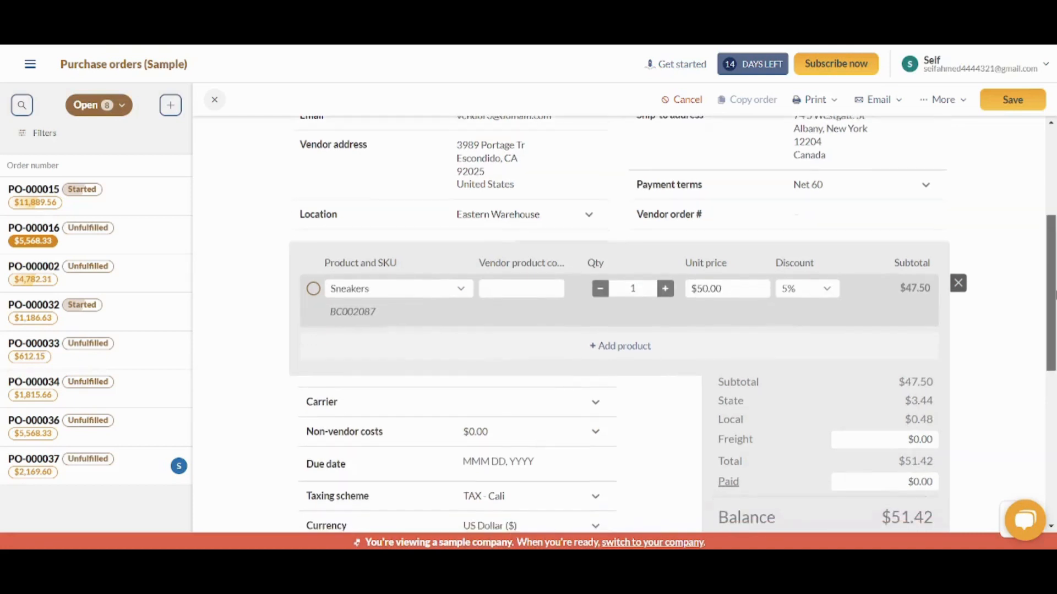
{"action": "left_click", "coordinate": [666, 289]}
{"action": "left_click", "coordinate": [666, 289]}
{"action": "left_click", "coordinate": [666, 289]}
{"action": "left_click", "coordinate": [665, 289]}
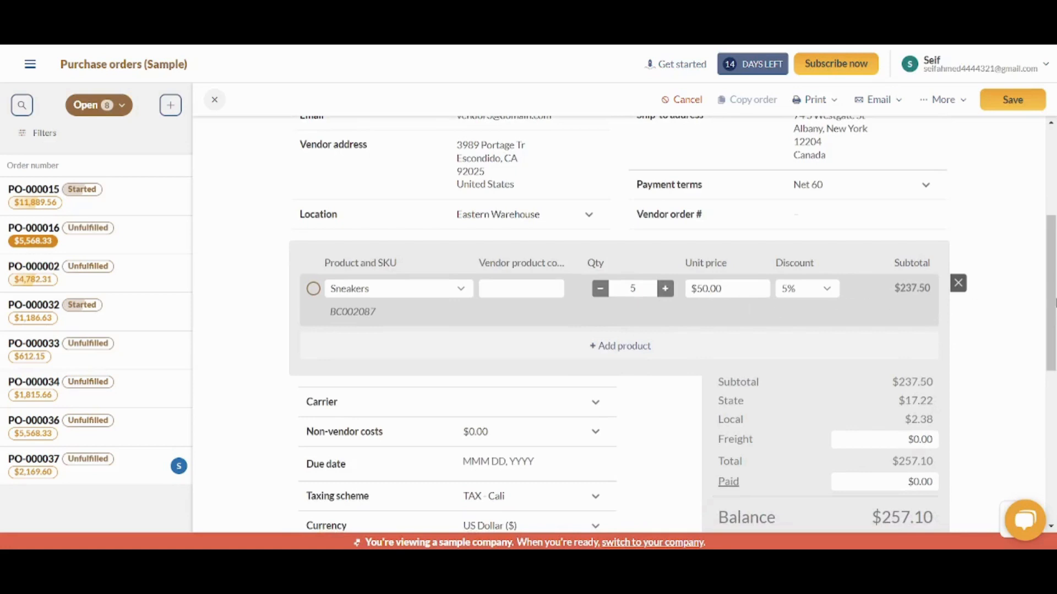
- Review the remaining purchase order fields and save the order
{"action": "scroll", "coordinate": [666, 289], "scroll_direction": "down", "scroll_amount": 3}
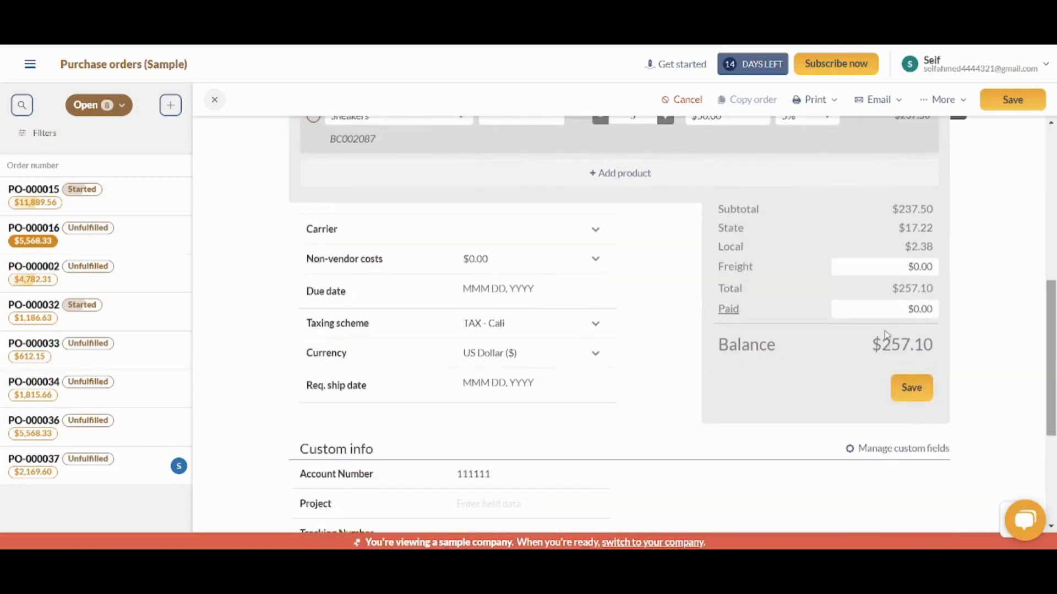
{"action": "scroll", "coordinate": [475, 406], "scroll_direction": "down", "scroll_amount": 4}
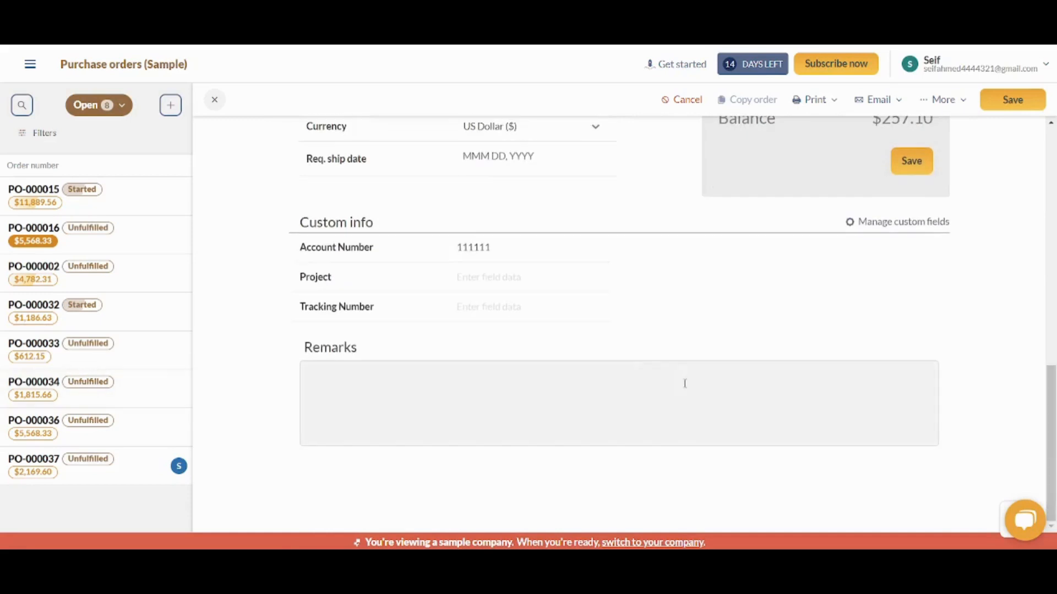
{"action": "left_click_drag", "start_coordinate": [1051, 432], "coordinate": [1055, 192]}
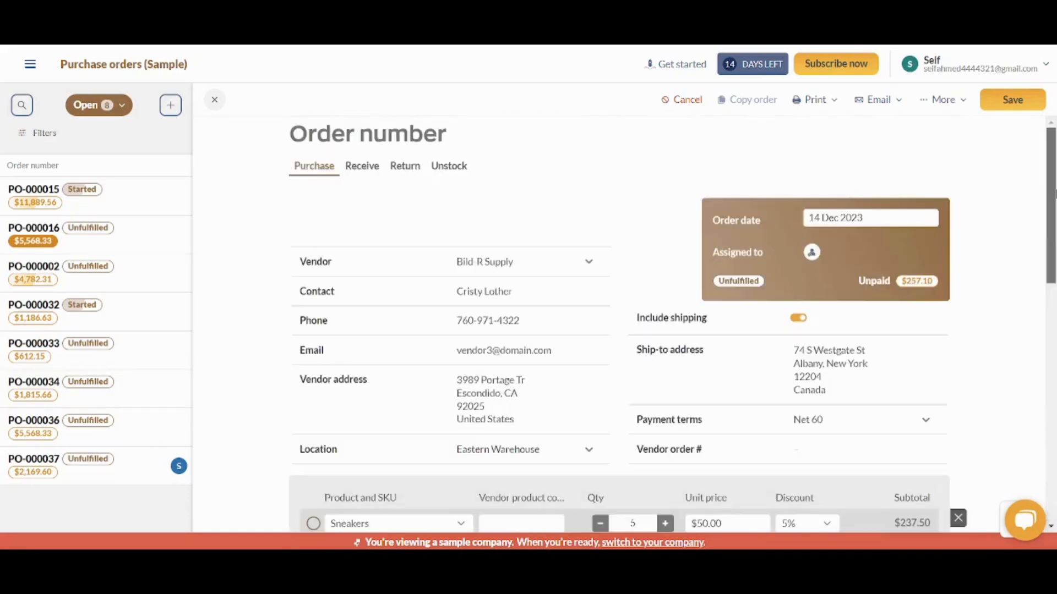
{"action": "left_click", "coordinate": [1022, 109]}
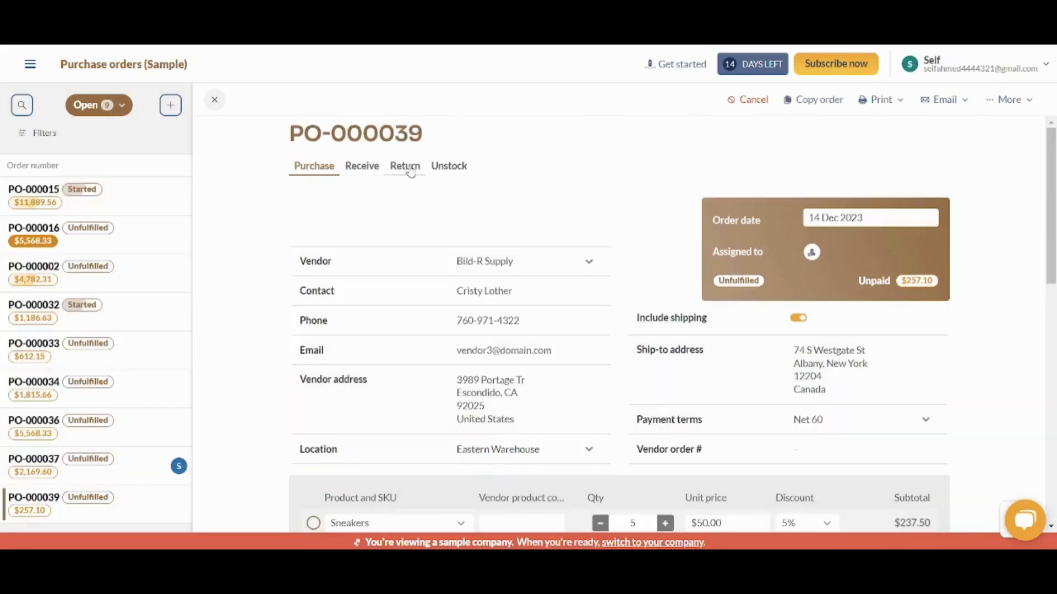
{"action": "scroll", "coordinate": [456, 175], "scroll_direction": "down", "scroll_amount": 2}
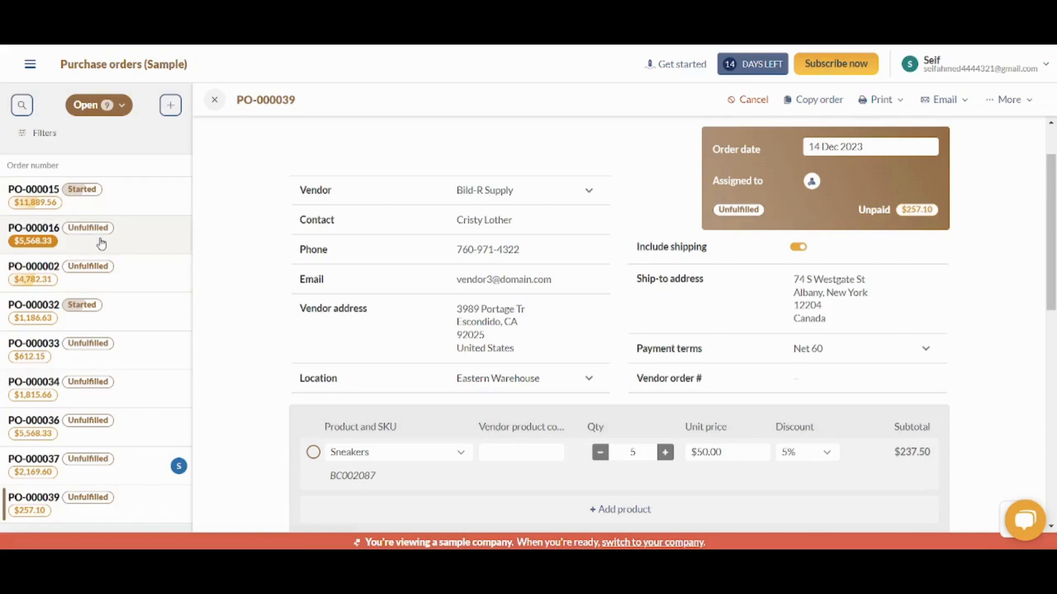
- Start a new sales order for the existing customer listed directly below Anom Inc
{"action": "left_click", "coordinate": [30, 68]}
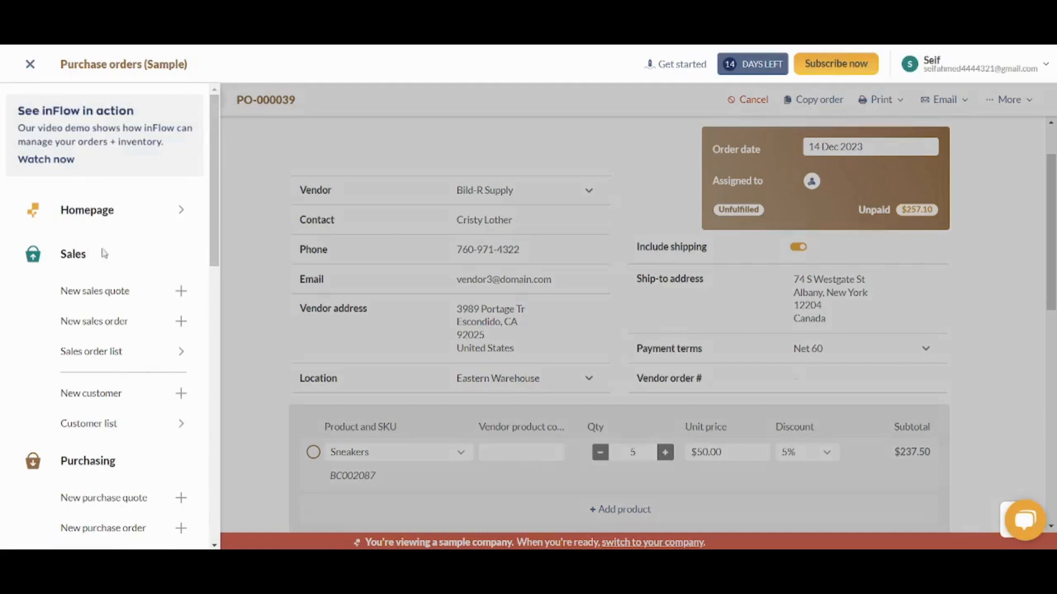
{"action": "left_click", "coordinate": [117, 320]}
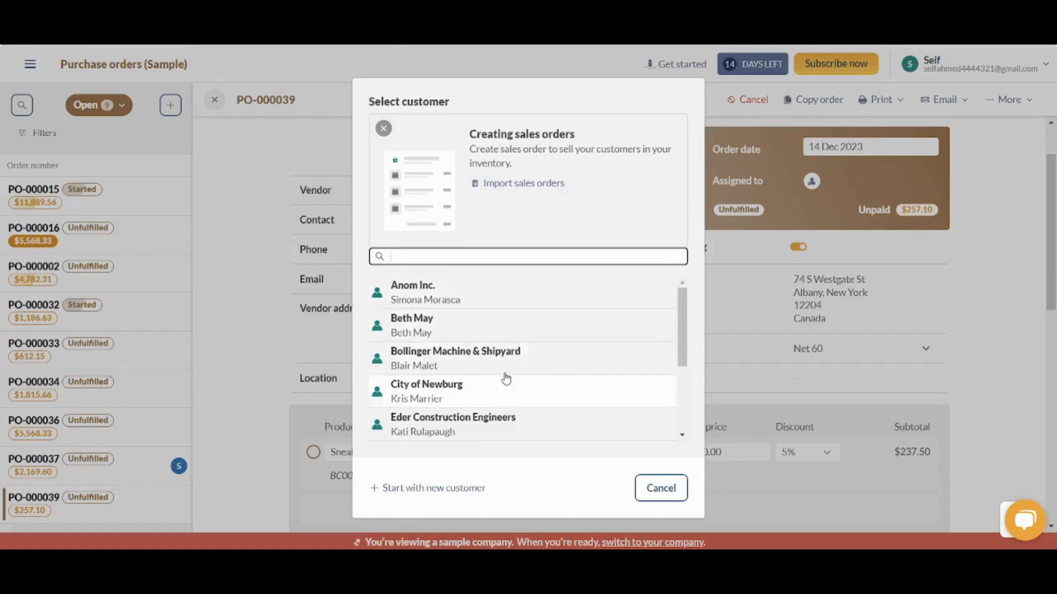
{"action": "left_click", "coordinate": [472, 336]}
{"action": "left_click", "coordinate": [433, 317]}
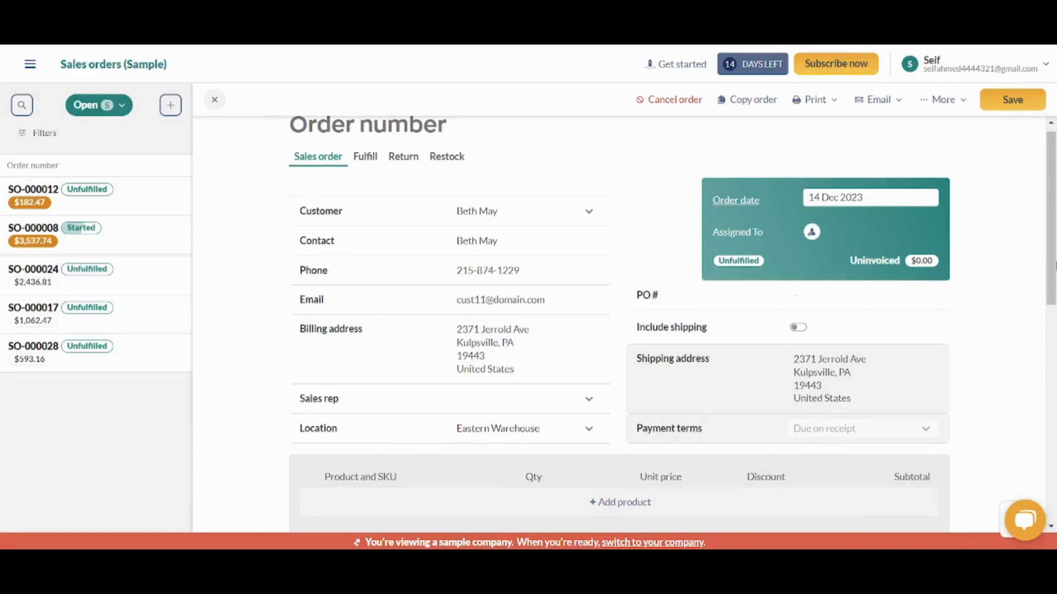
{"action": "left_click_drag", "start_coordinate": [1052, 266], "coordinate": [1055, 320]}
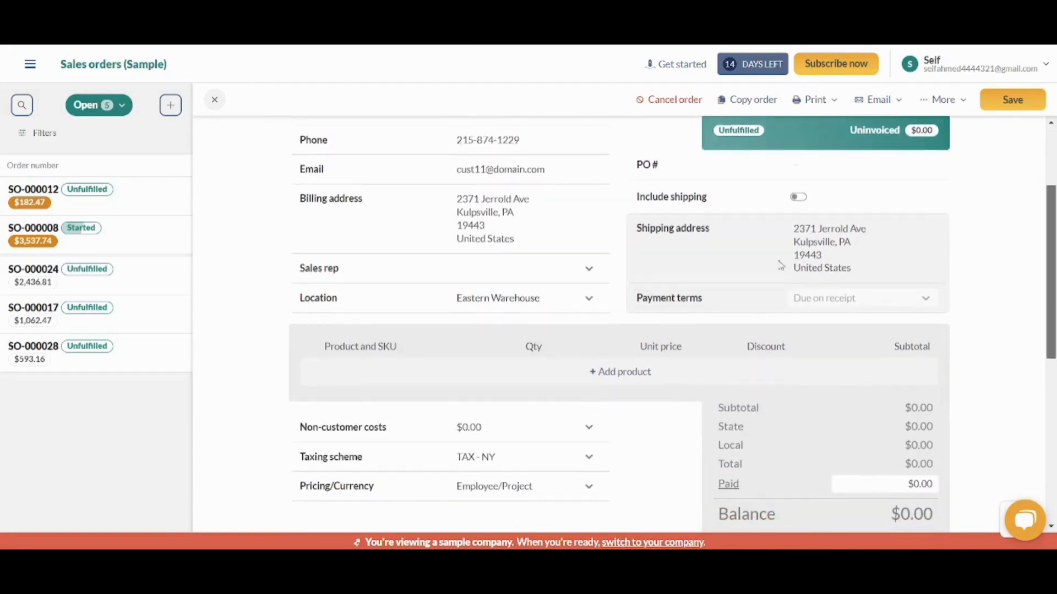
{"action": "scroll", "coordinate": [672, 327], "scroll_direction": "down", "scroll_amount": 2}
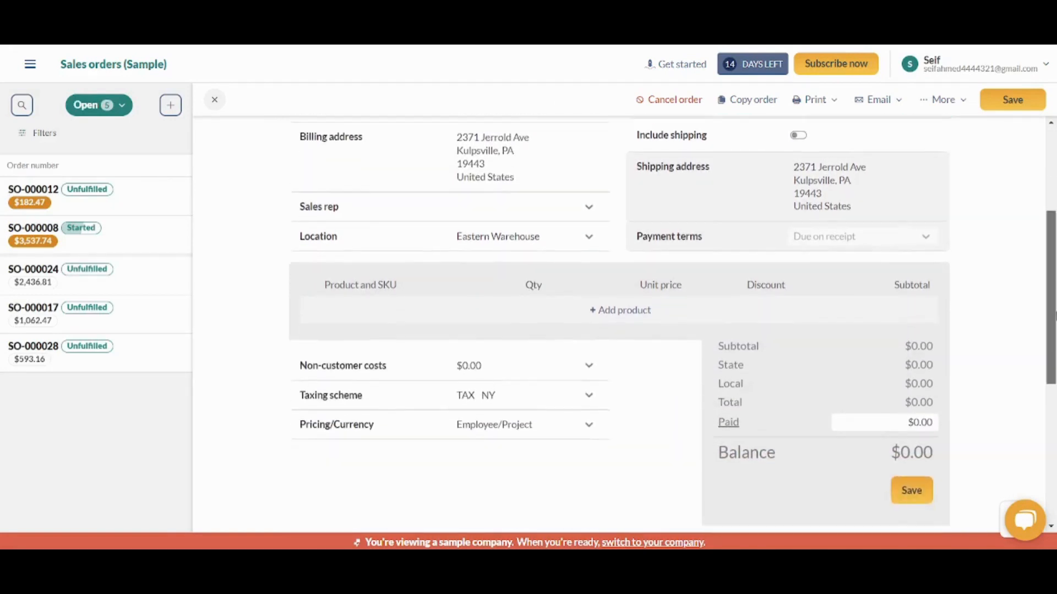
- Add the Sneakers product as a line item on the sales order with a quantity of 5
{"action": "left_click", "coordinate": [466, 290]}
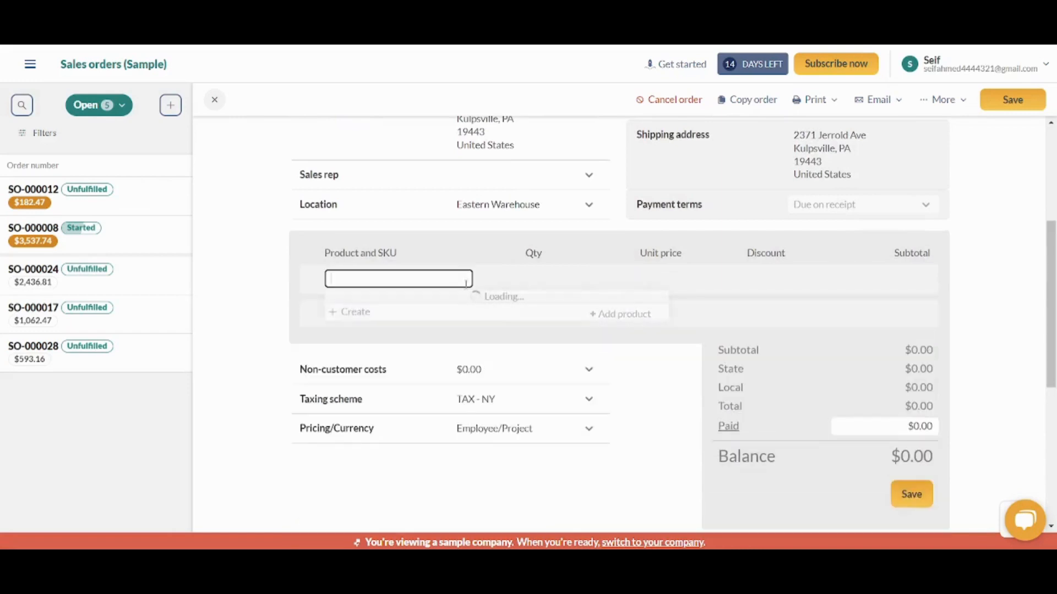
{"action": "type", "text": "sne"}
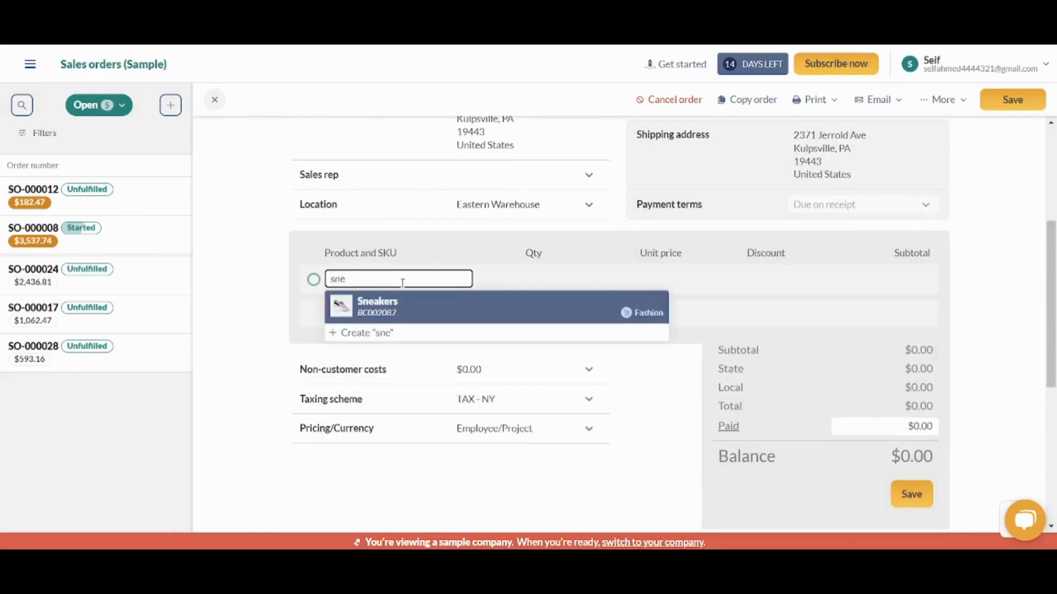
{"action": "left_click", "coordinate": [410, 301]}
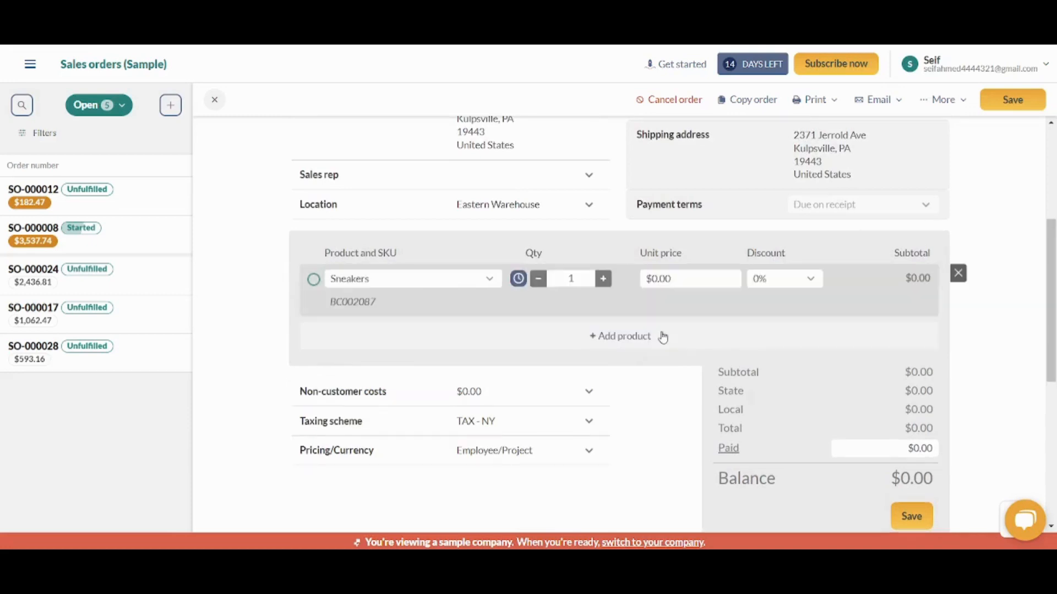
{"action": "left_click", "coordinate": [605, 280]}
- Set the unit price of the Sneakers line to $60 and save the sales order
{"action": "scroll", "coordinate": [1054, 293], "scroll_direction": "down", "scroll_amount": 1}
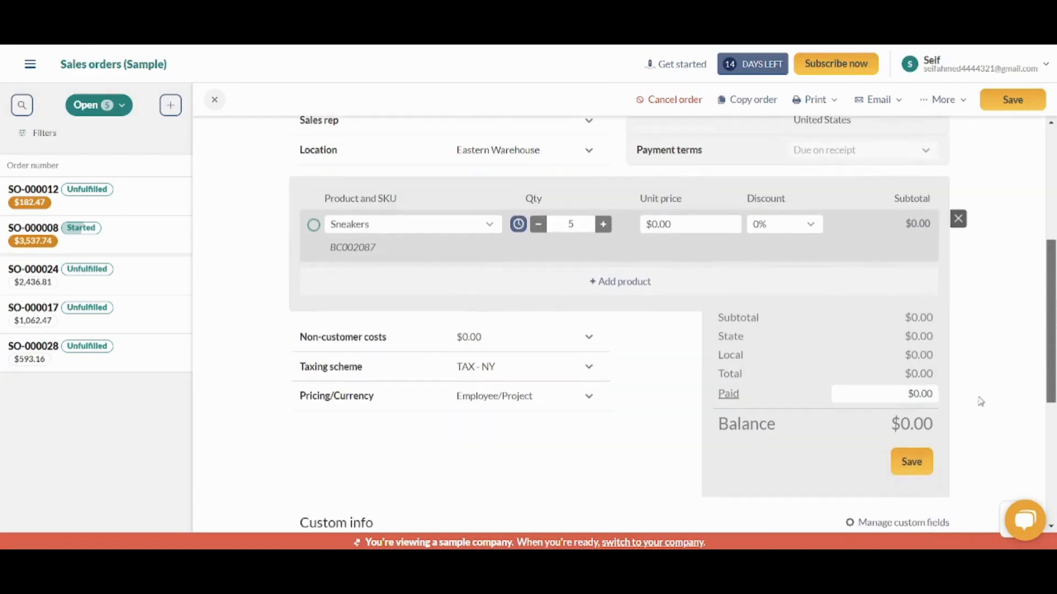
{"action": "left_click", "coordinate": [913, 394]}
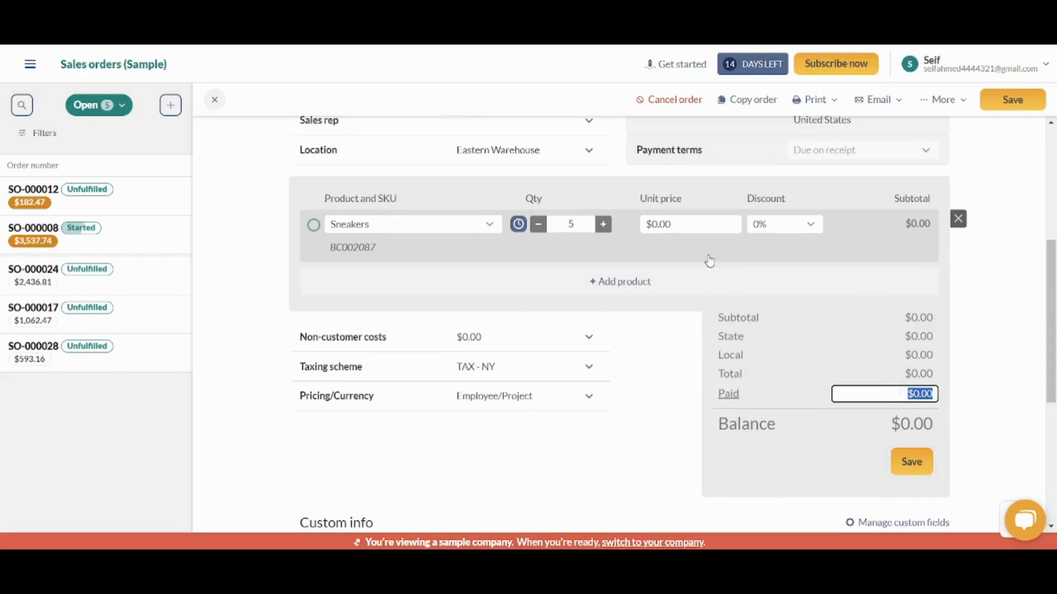
{"action": "left_click_drag", "start_coordinate": [1054, 355], "coordinate": [1054, 322]}
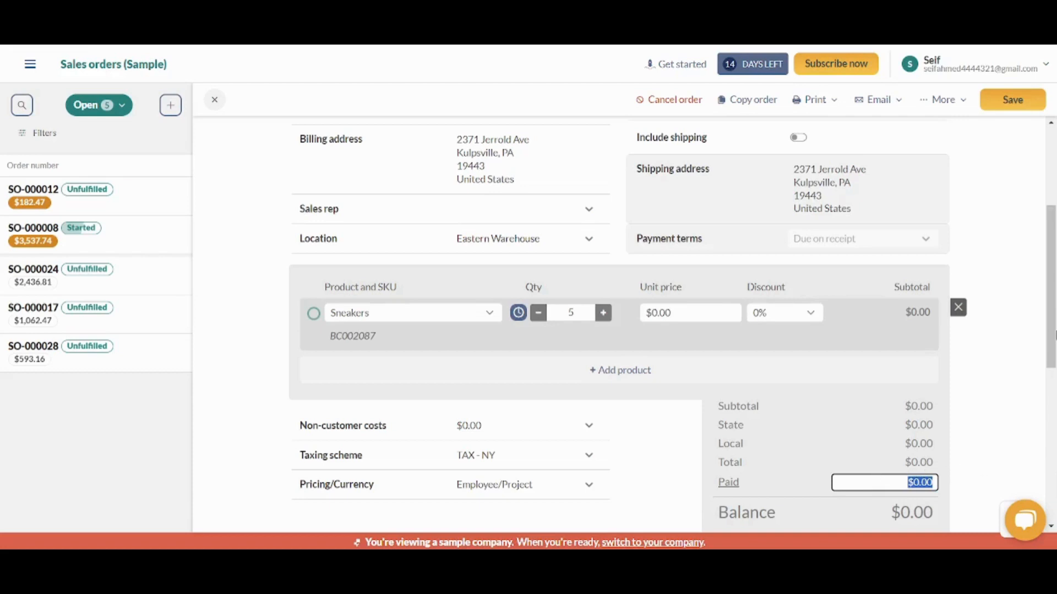
{"action": "left_click_drag", "start_coordinate": [1055, 335], "coordinate": [1055, 338]}
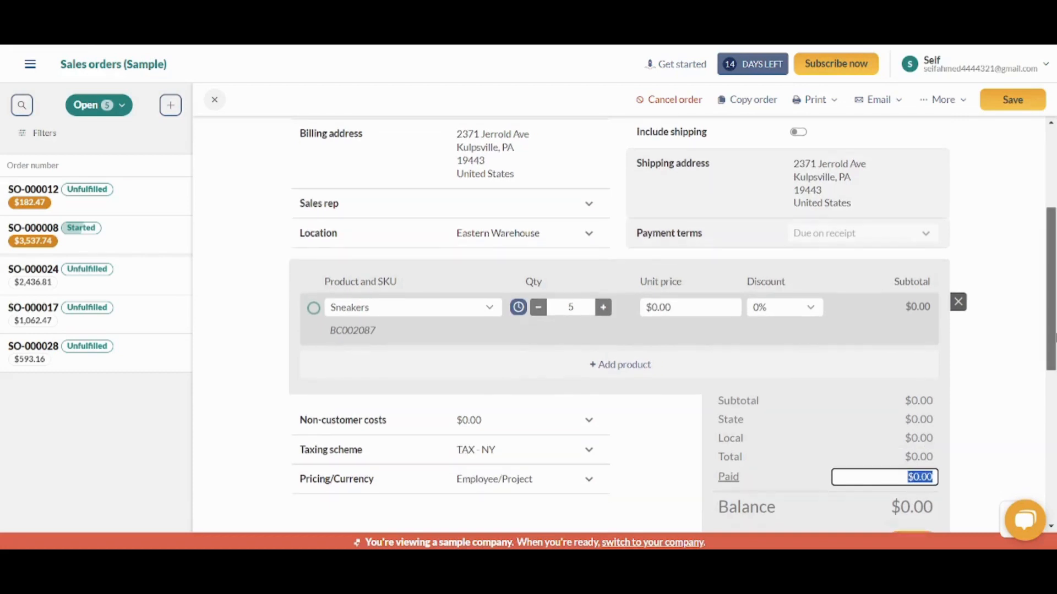
{"action": "left_click", "coordinate": [727, 309]}
{"action": "type", "text": "60"}
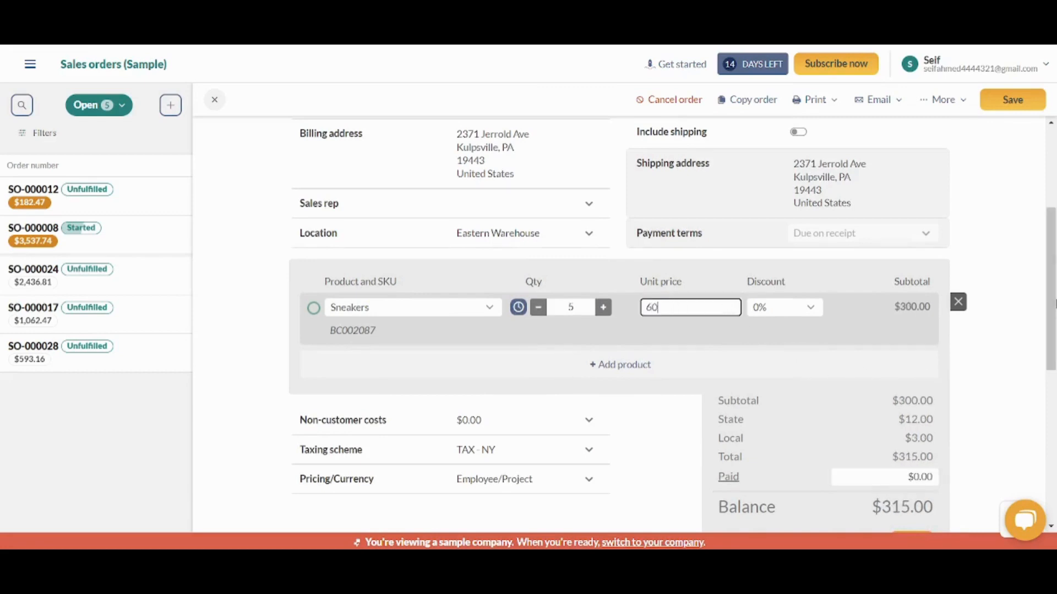
{"action": "scroll", "coordinate": [1052, 304], "scroll_direction": "down", "scroll_amount": 2}
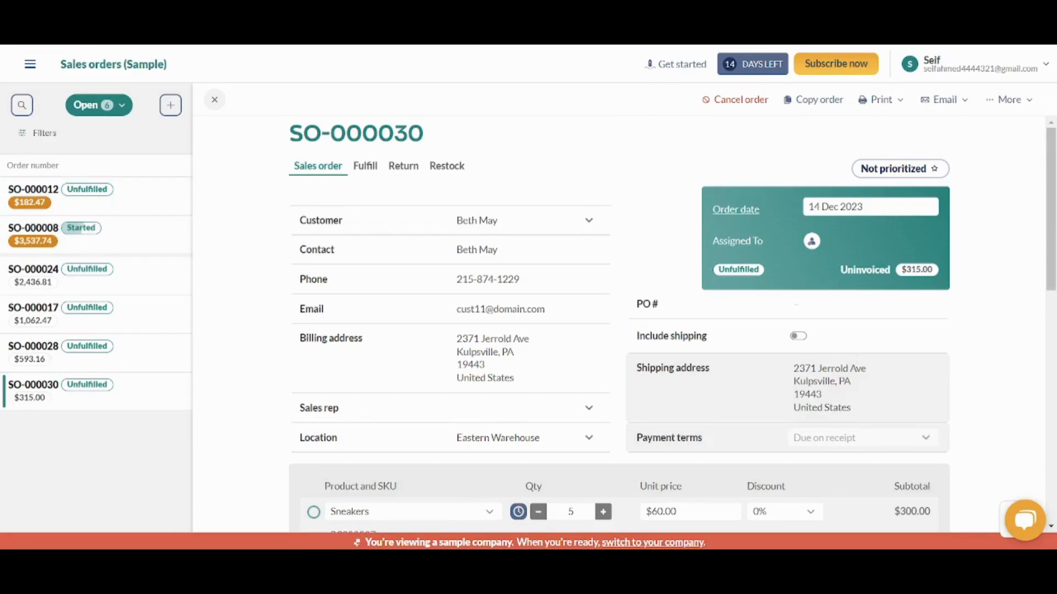
- Open the Reports section and look over the available report categories and the sales reports
{"action": "left_click", "coordinate": [30, 66]}
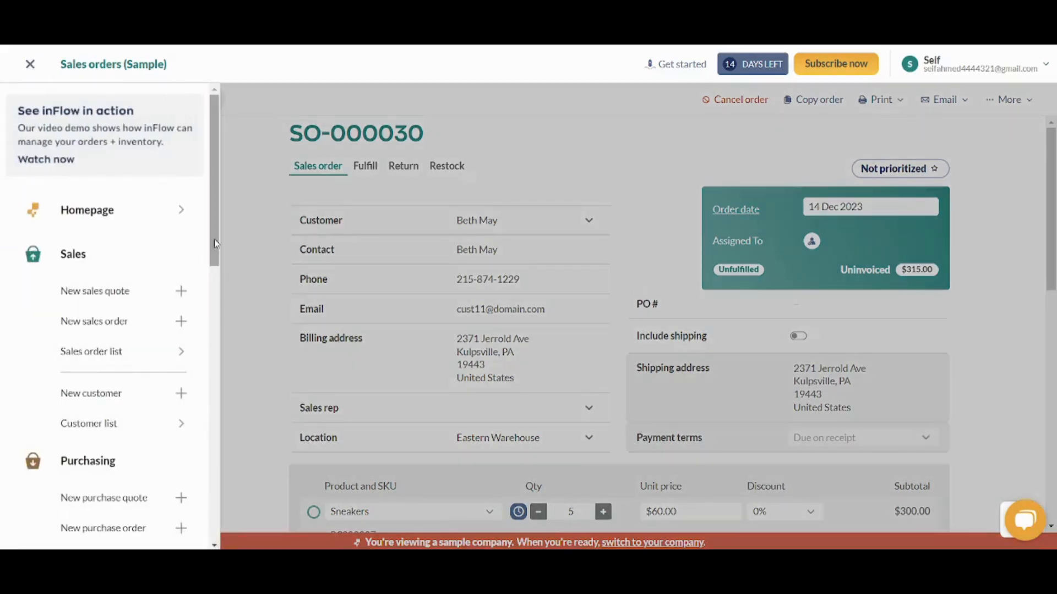
{"action": "left_click_drag", "start_coordinate": [214, 244], "coordinate": [230, 464]}
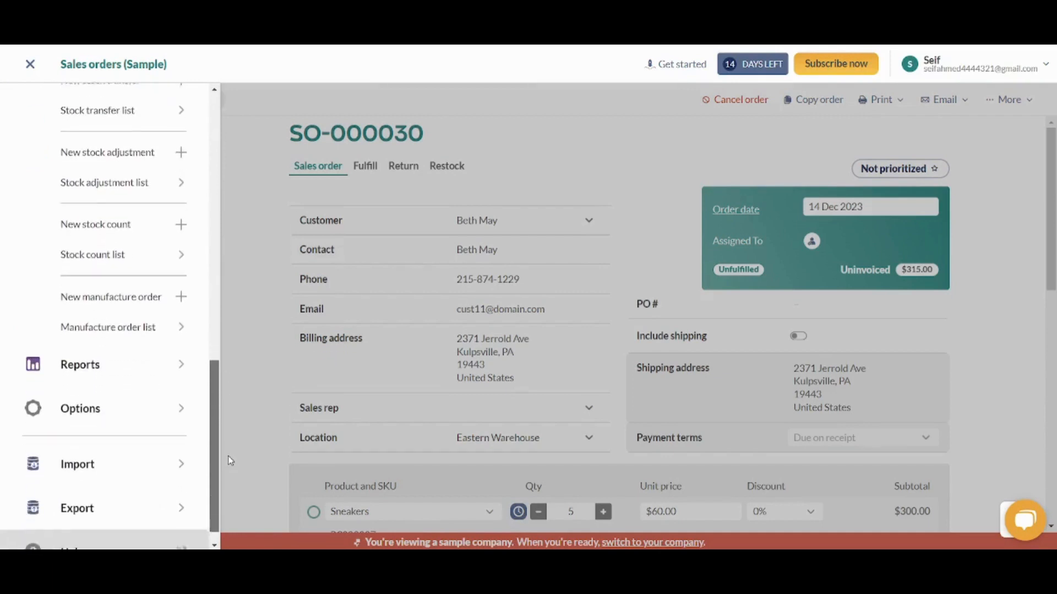
{"action": "left_click", "coordinate": [117, 360]}
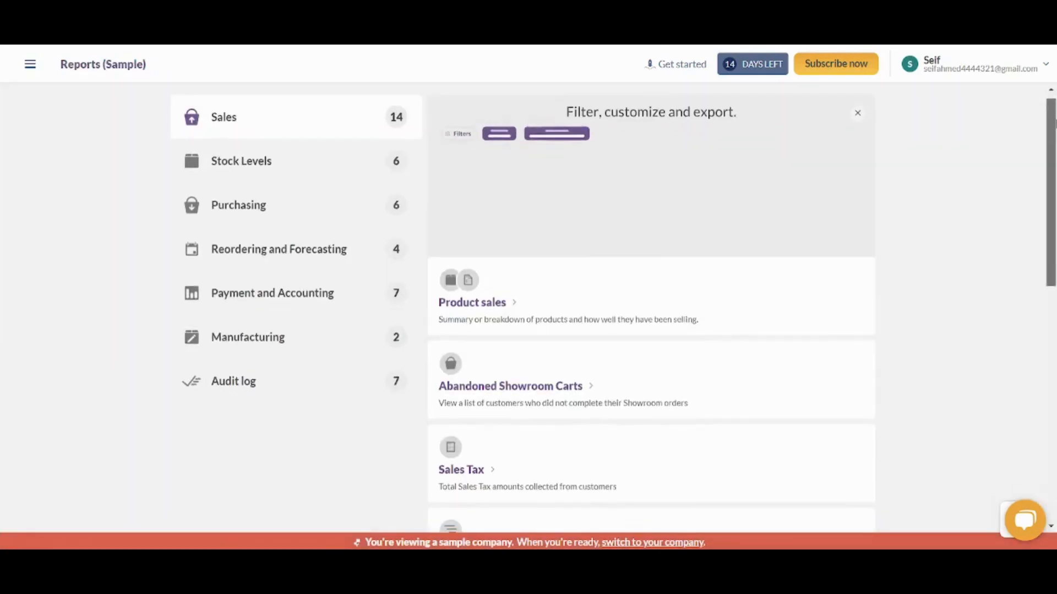
{"action": "left_click_drag", "start_coordinate": [1055, 124], "coordinate": [1056, 128]}
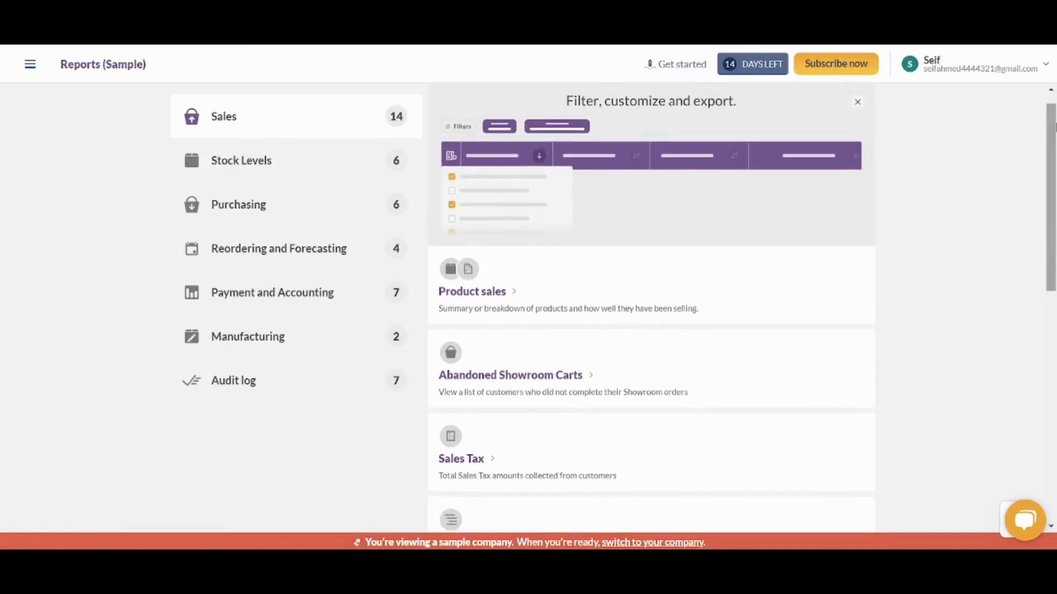
{"action": "left_click_drag", "start_coordinate": [1055, 223], "coordinate": [1055, 179]}
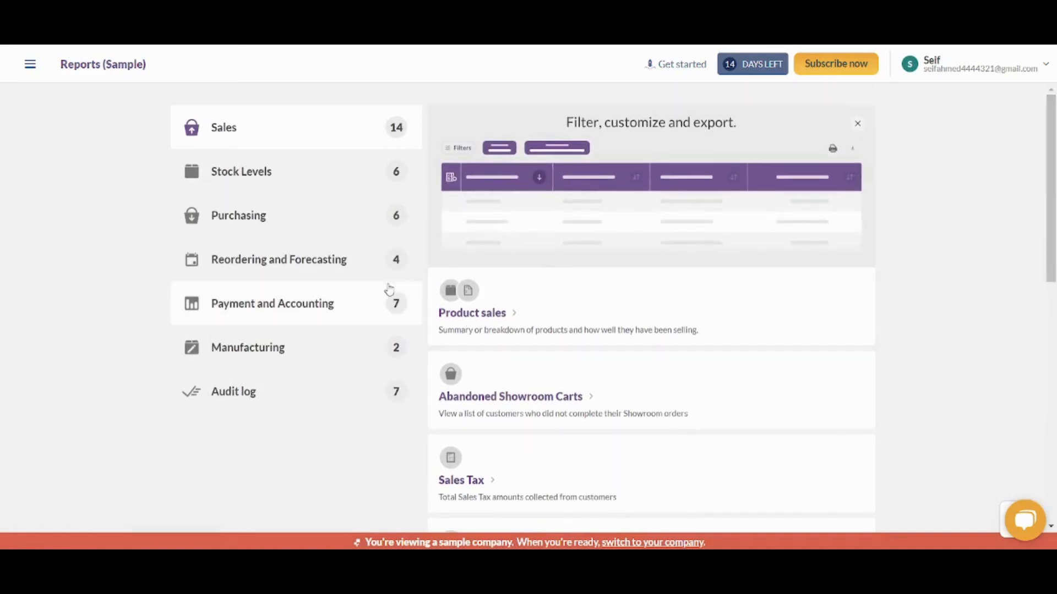